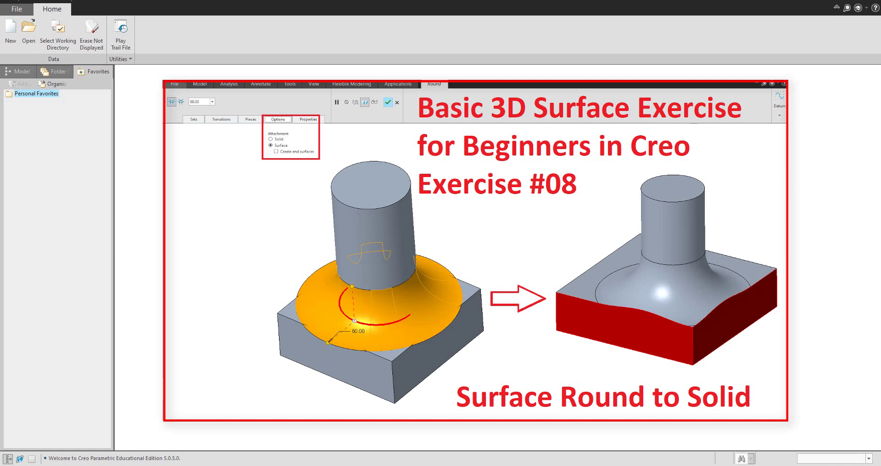
- Create a new solid part named round using the default template
{"action": "left_click", "coordinate": [10, 30]}
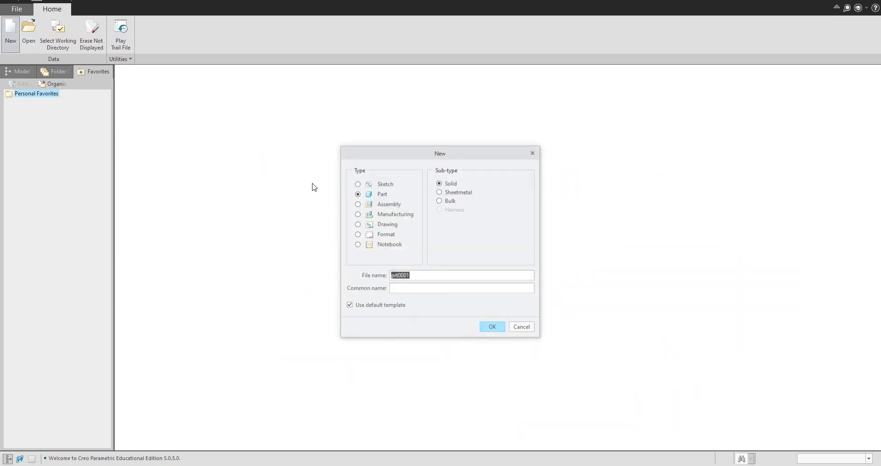
{"action": "type", "text": "round"}
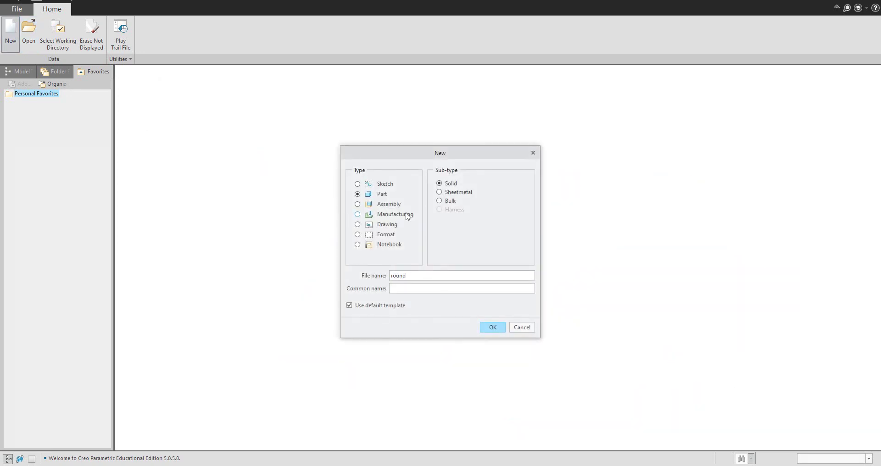
{"action": "key", "text": "Return"}
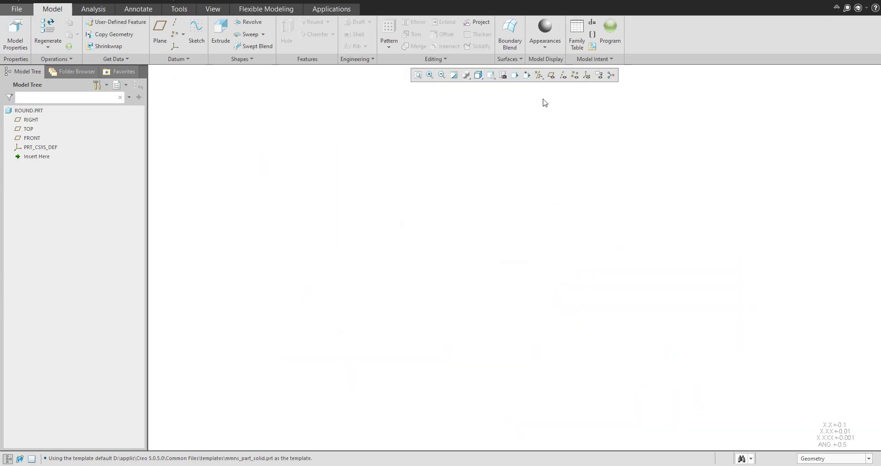
- Start an extrusion on the TOP plane and sketch a square centred on the origin with 200 mm sides
{"action": "left_click", "coordinate": [221, 31]}
{"action": "left_click", "coordinate": [624, 272]}
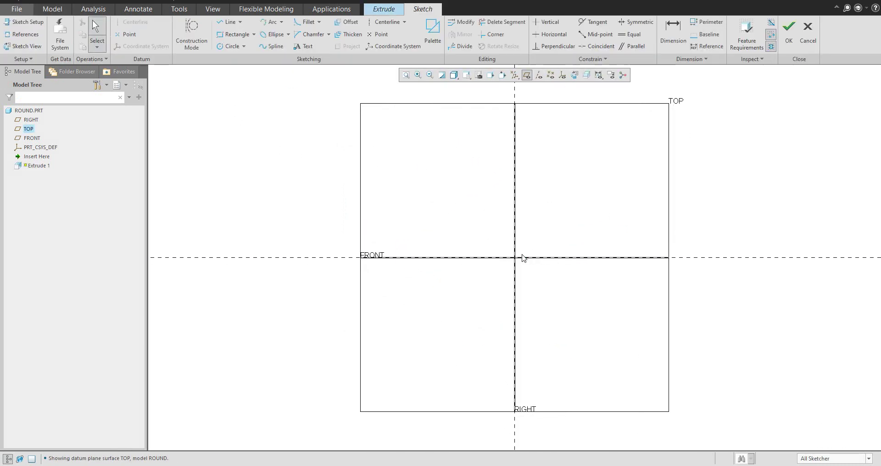
{"action": "left_click", "coordinate": [254, 35]}
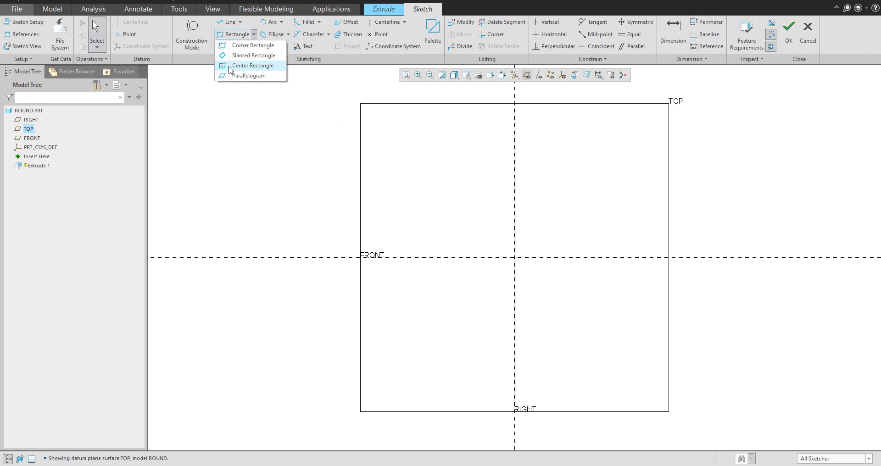
{"action": "left_click", "coordinate": [252, 65]}
{"action": "left_click", "coordinate": [514, 258]}
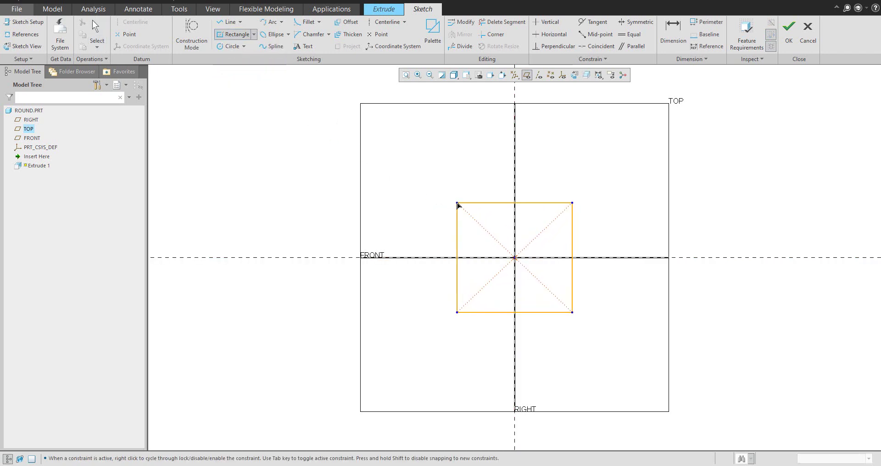
{"action": "left_click", "coordinate": [455, 199]}
{"action": "middle_click", "coordinate": [415, 194]}
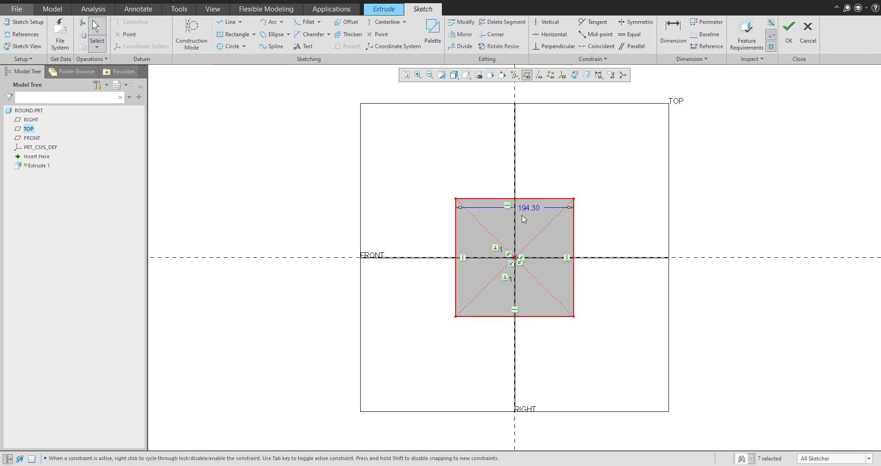
{"action": "double_click", "coordinate": [533, 208]}
{"action": "type", "text": "200"}
{"action": "key", "text": "Return"}
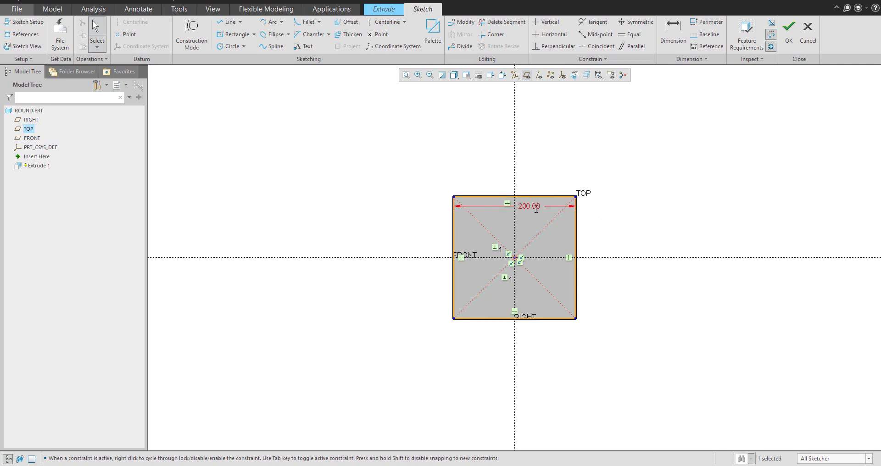
- Finish the square sketch and extrude it into a low block, setting the depth freehand
{"action": "left_click", "coordinate": [789, 32]}
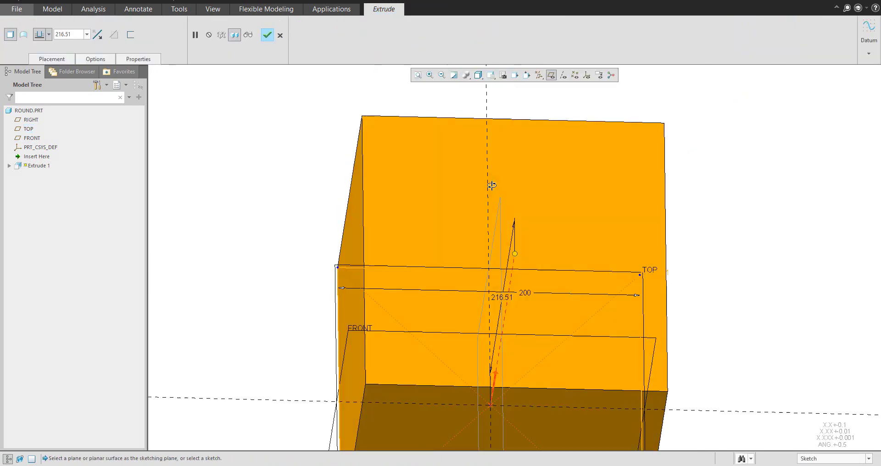
{"action": "left_click_drag", "start_coordinate": [464, 203], "coordinate": [502, 287]}
{"action": "middle_click", "coordinate": [569, 298]}
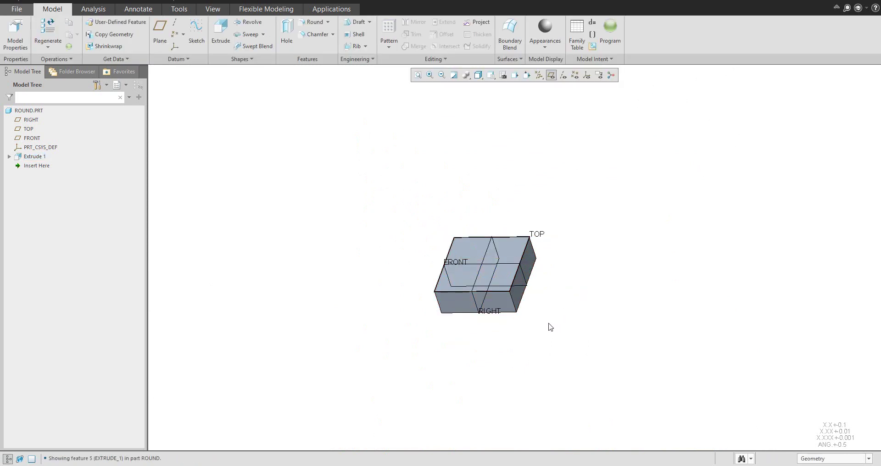
- Start an extrusion on the block's top face and sketch a 110 mm diameter circle centred on the origin
{"action": "middle_click_drag", "start_coordinate": [549, 326], "coordinate": [514, 305]}
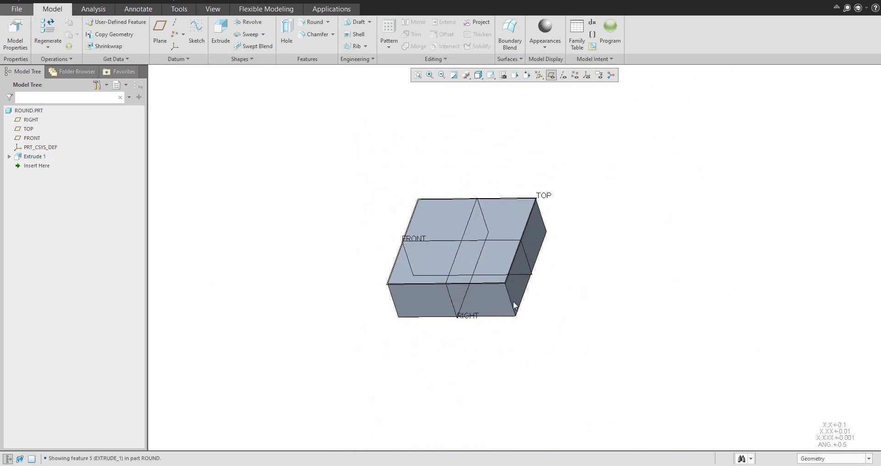
{"action": "left_click", "coordinate": [221, 28]}
{"action": "left_click", "coordinate": [442, 209]}
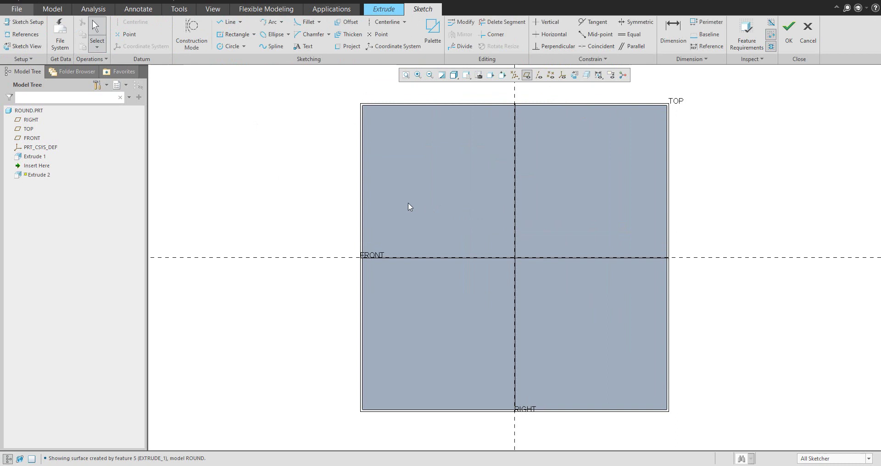
{"action": "key", "text": "c"}
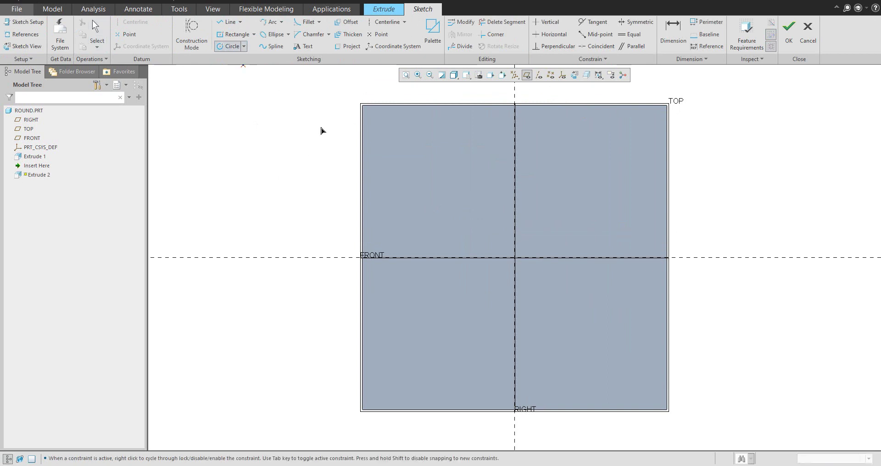
{"action": "left_click", "coordinate": [514, 258]}
{"action": "left_click", "coordinate": [459, 188]}
{"action": "middle_click", "coordinate": [427, 170]}
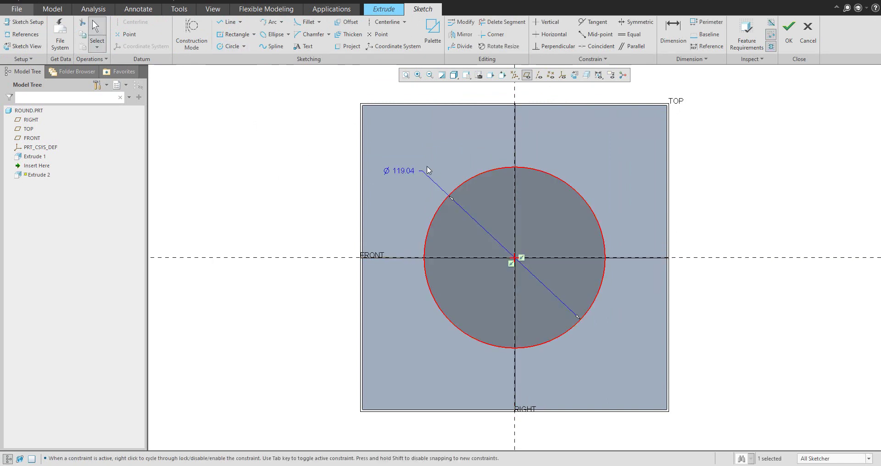
{"action": "double_click", "coordinate": [402, 171]}
{"action": "type", "text": "110"}
{"action": "key", "text": "Return"}
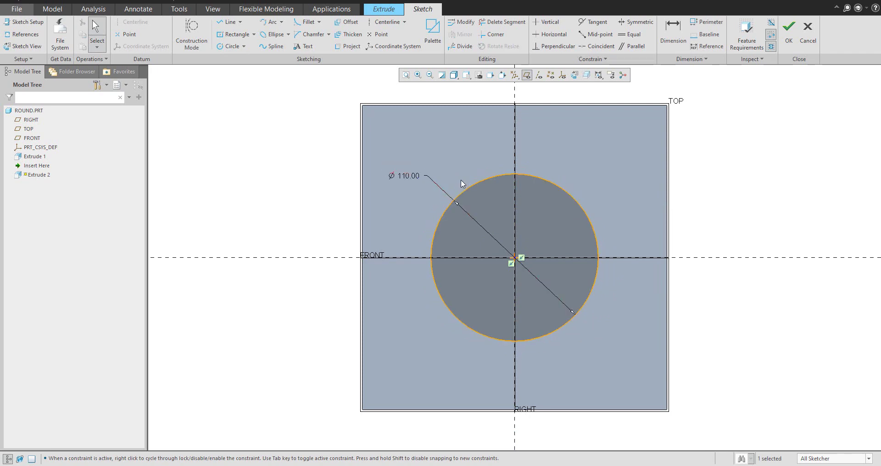
- Extrude the circle upward from the block's top face to a height of 200 mm
{"action": "left_click", "coordinate": [788, 32]}
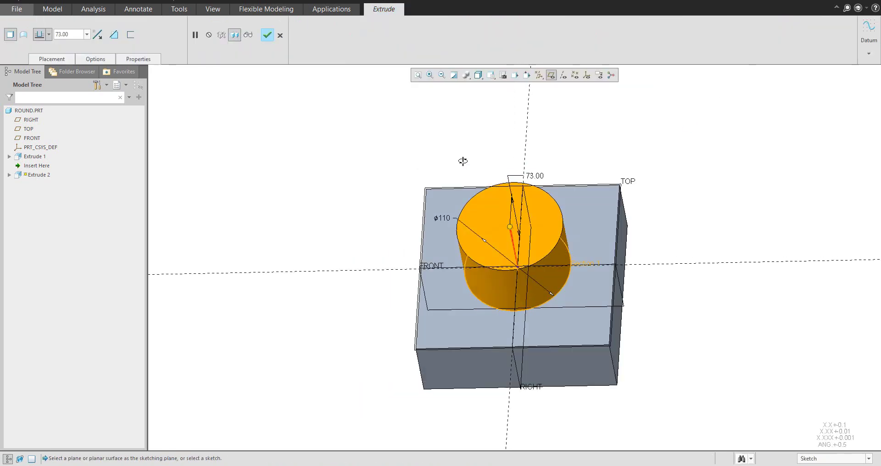
{"action": "left_click_drag", "start_coordinate": [488, 198], "coordinate": [429, 125]}
{"action": "scroll", "coordinate": [383, 195], "scroll_direction": "down", "scroll_amount": 2}
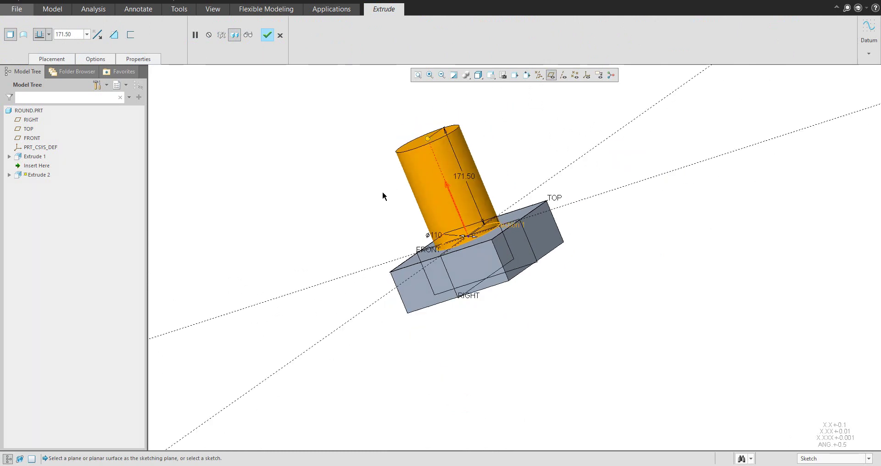
{"action": "double_click", "coordinate": [450, 175]}
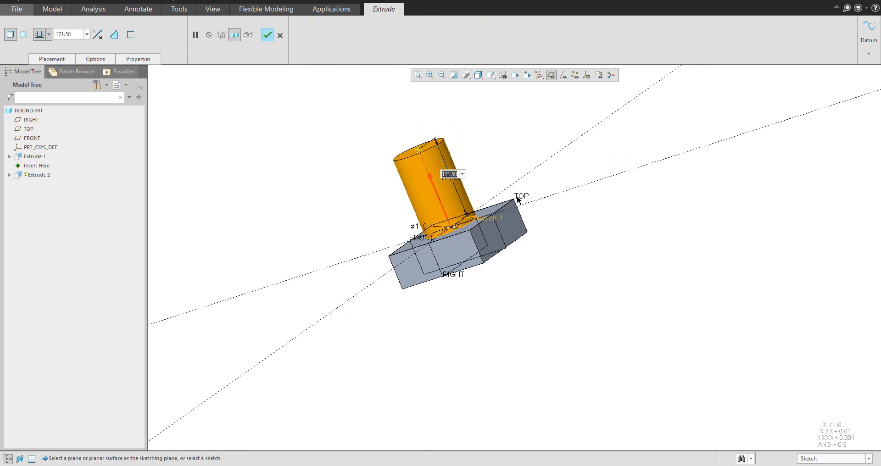
{"action": "type", "text": "200"}
{"action": "key", "text": "Return"}
- Hide the datum planes from the model display
{"action": "middle_click_drag", "start_coordinate": [424, 240], "coordinate": [370, 246]}
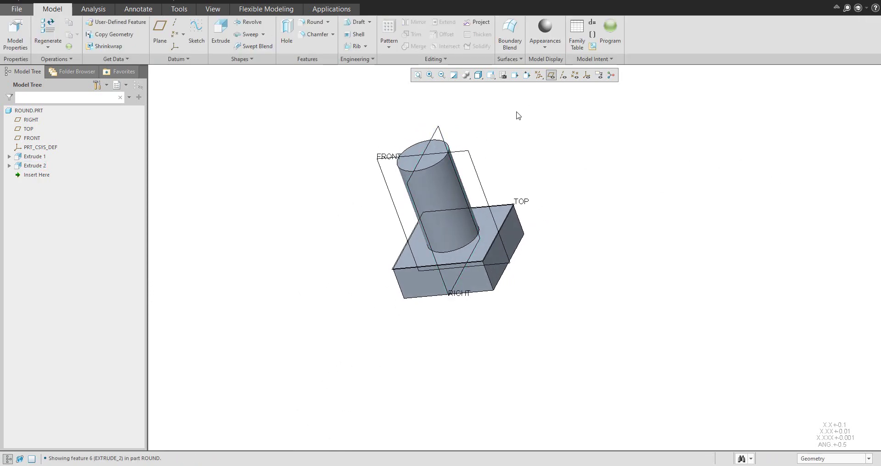
{"action": "left_click", "coordinate": [551, 75]}
{"action": "middle_click_drag", "start_coordinate": [464, 139], "coordinate": [422, 206]}
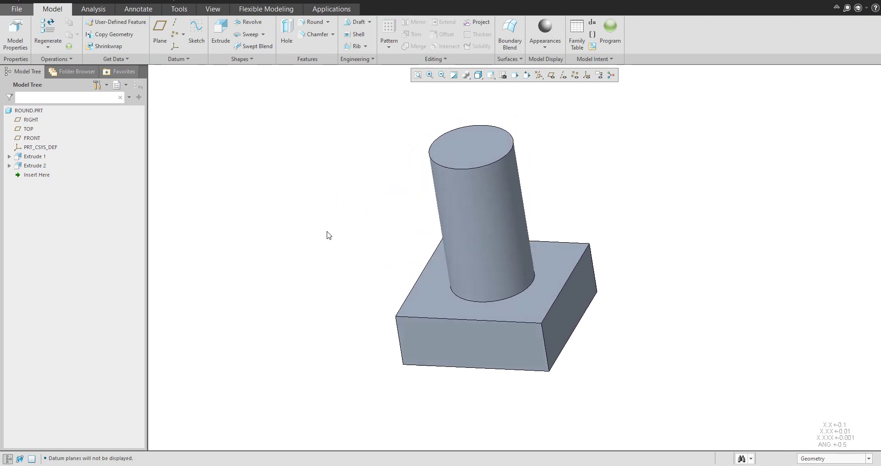
- Start a round on the edge where the cylinder meets the block, with a radius of about 22 mm, and preview it
{"action": "left_click", "coordinate": [312, 22]}
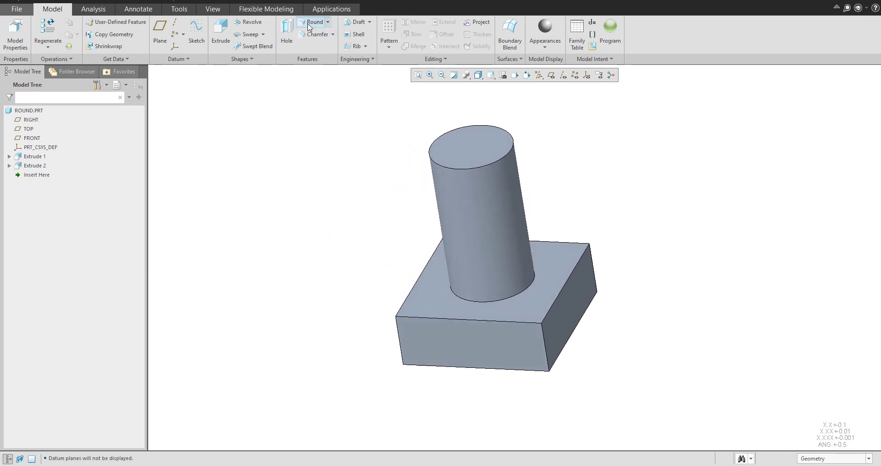
{"action": "left_click", "coordinate": [512, 302]}
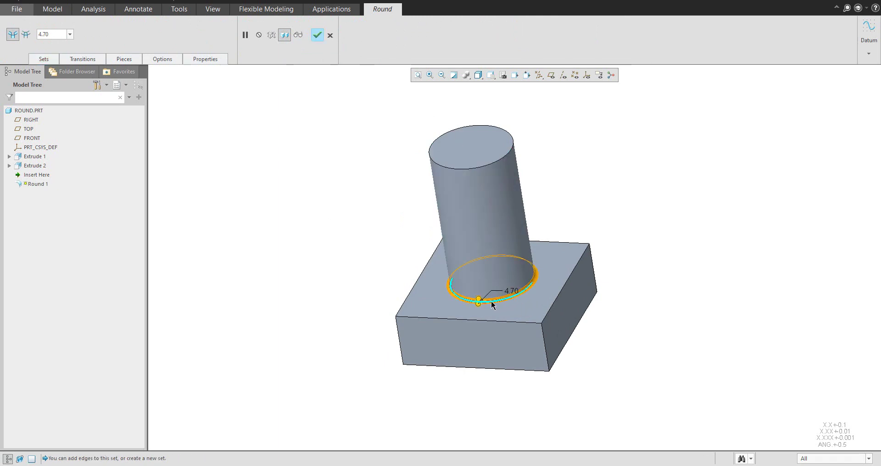
{"action": "left_click_drag", "start_coordinate": [481, 290], "coordinate": [486, 288]}
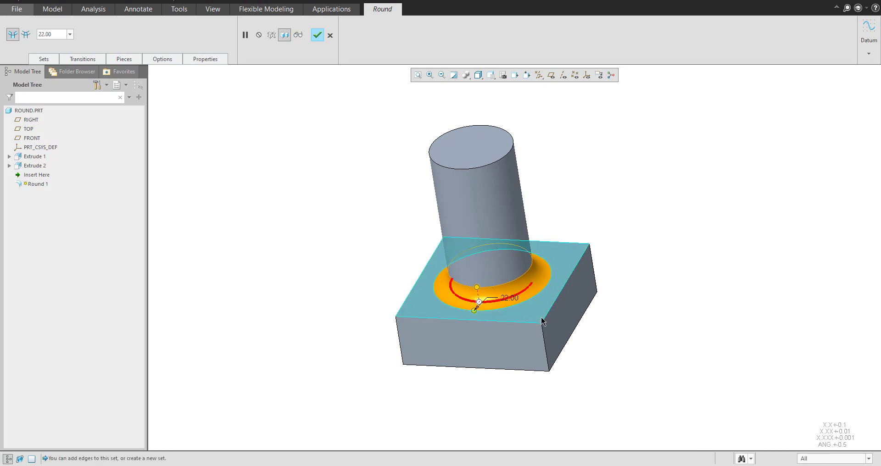
{"action": "left_click", "coordinate": [299, 35]}
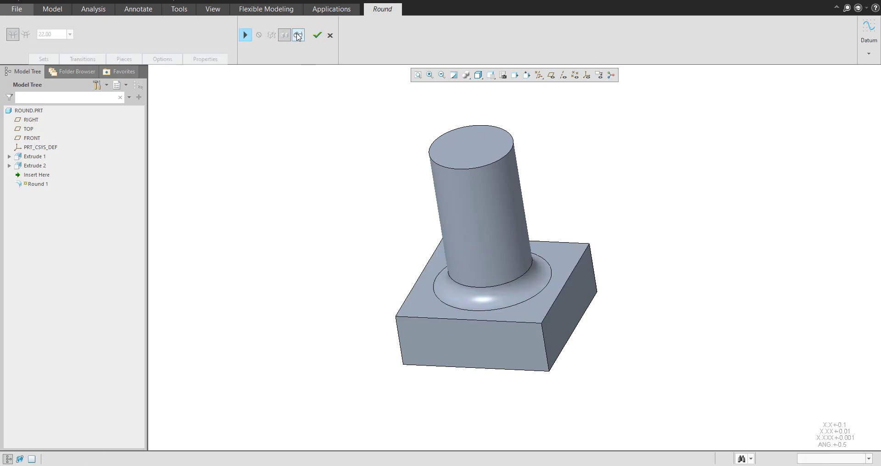
{"action": "left_click", "coordinate": [298, 36]}
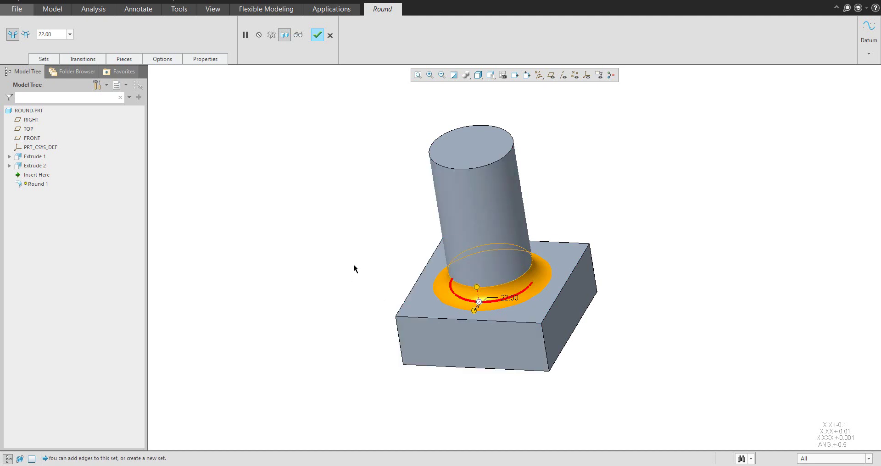
- Change the round's attachment to Surface, enlarge its radius to about 71 mm, and complete the round
{"action": "left_click", "coordinate": [160, 60]}
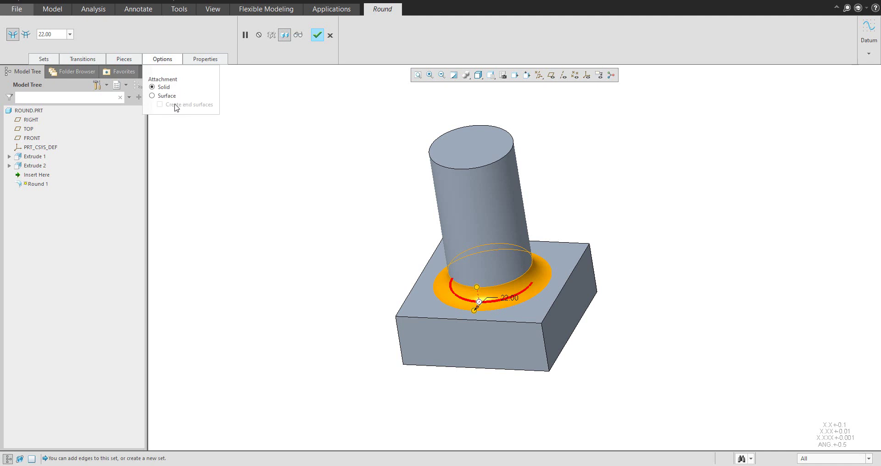
{"action": "left_click", "coordinate": [152, 97]}
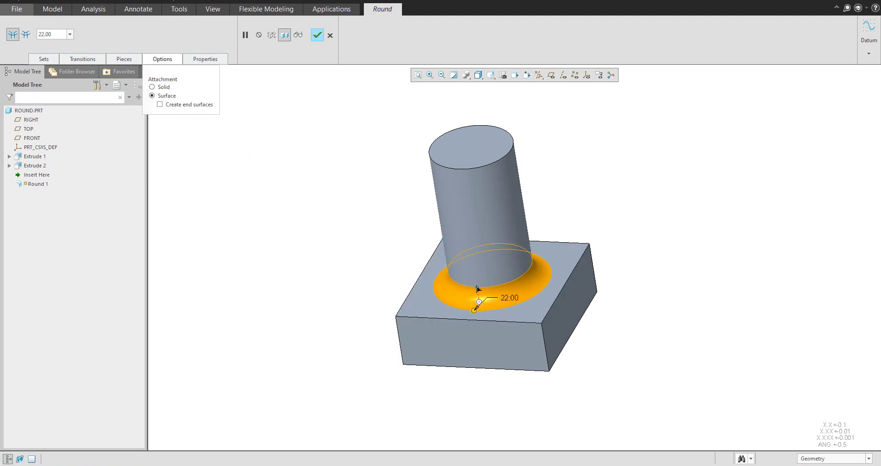
{"action": "left_click_drag", "start_coordinate": [477, 288], "coordinate": [483, 255]}
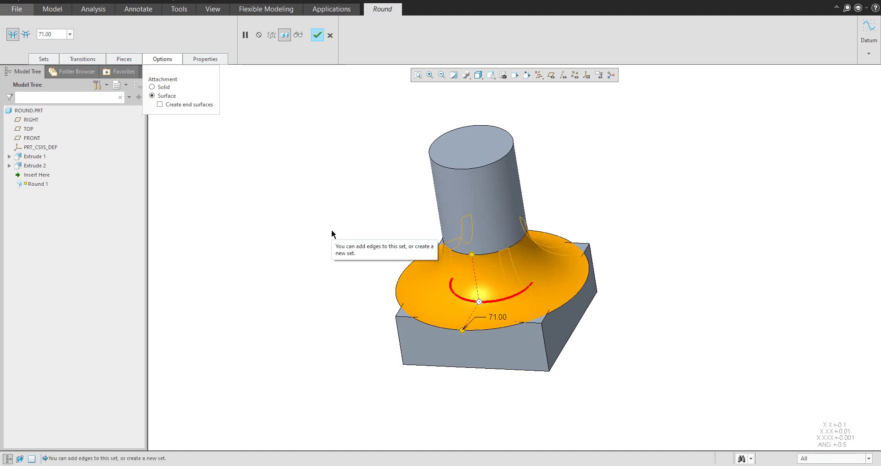
{"action": "middle_click_drag", "start_coordinate": [477, 265], "coordinate": [451, 238]}
{"action": "scroll", "coordinate": [527, 284], "scroll_direction": "up", "scroll_amount": 5}
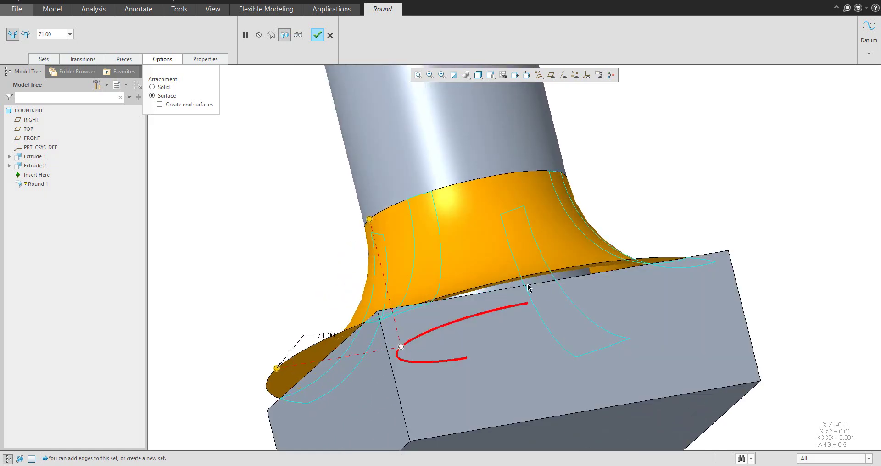
{"action": "mouse_move", "coordinate": [527, 285]}
{"action": "middle_mouse_down"}
{"action": "mouse_move", "coordinate": [501, 256]}
{"action": "mouse_move", "coordinate": [527, 276]}
{"action": "middle_mouse_up"}
{"action": "scroll", "coordinate": [576, 299], "scroll_direction": "down", "scroll_amount": 6}
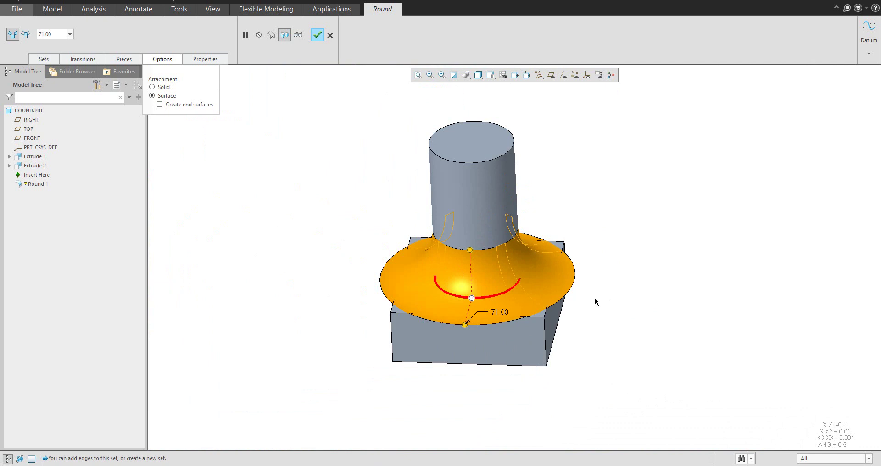
{"action": "middle_click_drag", "start_coordinate": [596, 300], "coordinate": [563, 309]}
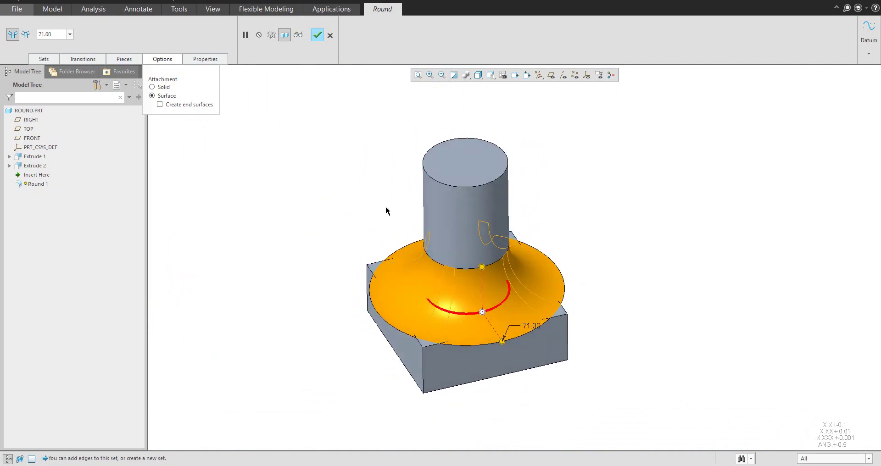
{"action": "left_click", "coordinate": [317, 36]}
- Offset two adjacent side faces of the base block outward by about 76.5 mm
{"action": "middle_click_drag", "start_coordinate": [370, 210], "coordinate": [446, 249]}
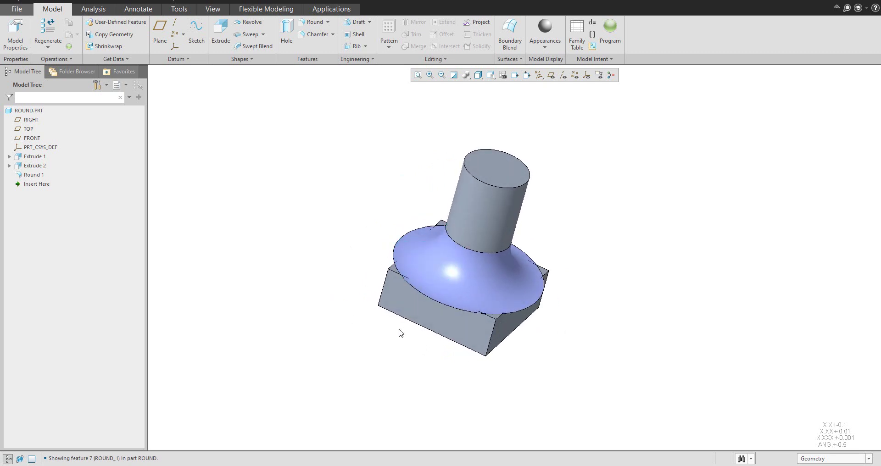
{"action": "left_click", "coordinate": [408, 296]}
{"action": "middle_click_drag", "start_coordinate": [409, 298], "coordinate": [406, 309]}
{"action": "left_click", "coordinate": [376, 270], "text": "ctrl"}
{"action": "middle_click_drag", "start_coordinate": [375, 271], "coordinate": [335, 269]}
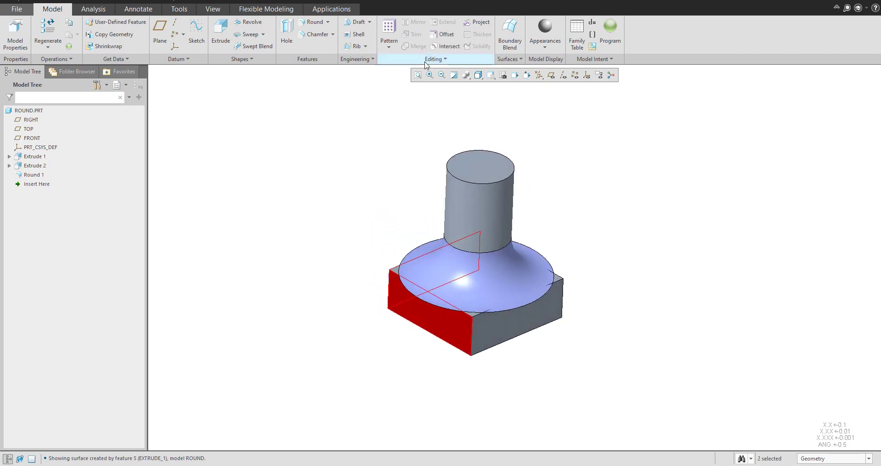
{"action": "left_click", "coordinate": [443, 34]}
{"action": "left_click_drag", "start_coordinate": [419, 270], "coordinate": [362, 239]}
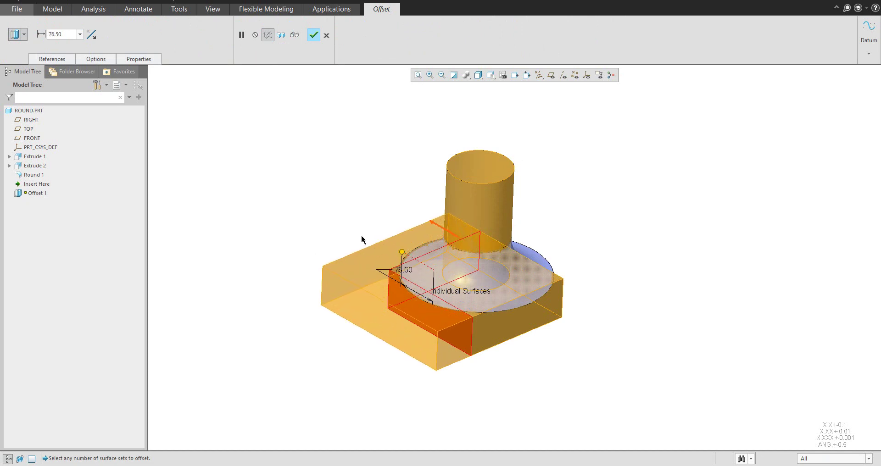
{"action": "middle_click", "coordinate": [329, 200]}
{"action": "middle_click_drag", "start_coordinate": [375, 243], "coordinate": [414, 192]}
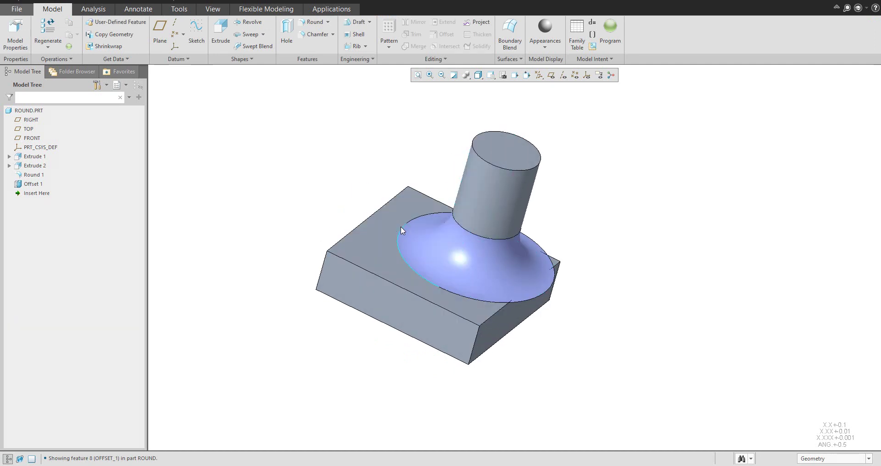
- Copy one of the block's two side faces overhung by the round as a separate surface
{"action": "middle_click_drag", "start_coordinate": [401, 228], "coordinate": [360, 237]}
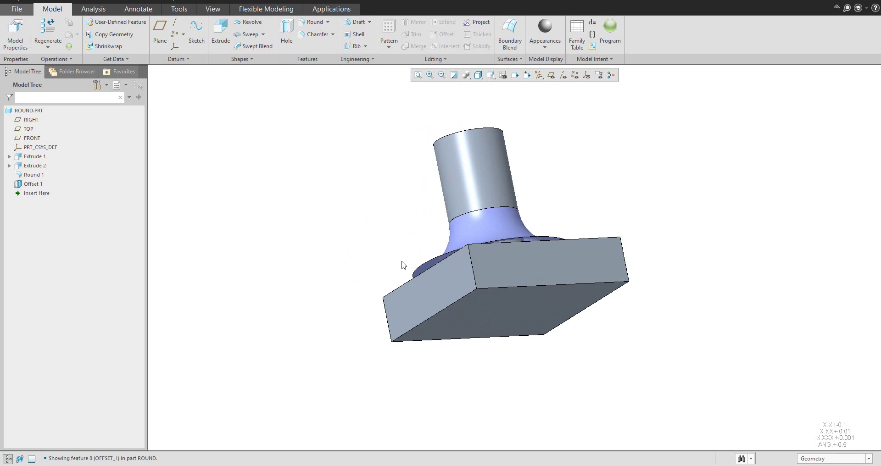
{"action": "middle_click_drag", "start_coordinate": [401, 265], "coordinate": [467, 280]}
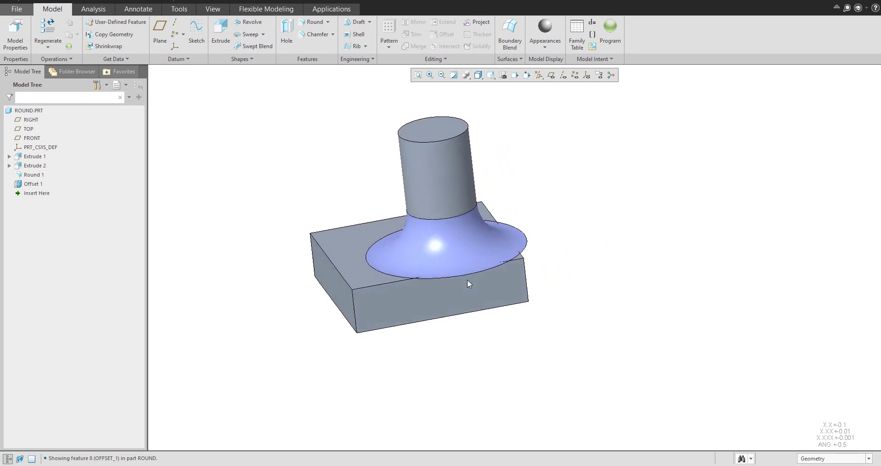
{"action": "left_click", "coordinate": [428, 310]}
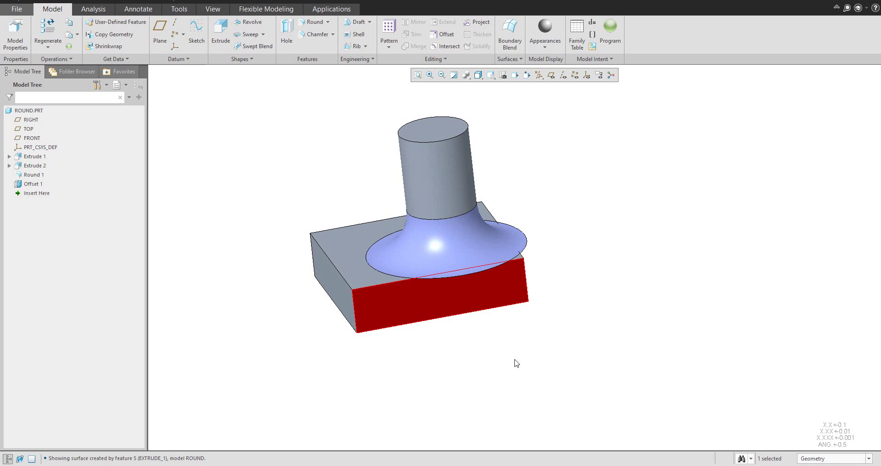
{"action": "key", "text": "ctrl+c"}
{"action": "key", "text": "ctrl+v"}
{"action": "middle_click", "coordinate": [510, 340]}
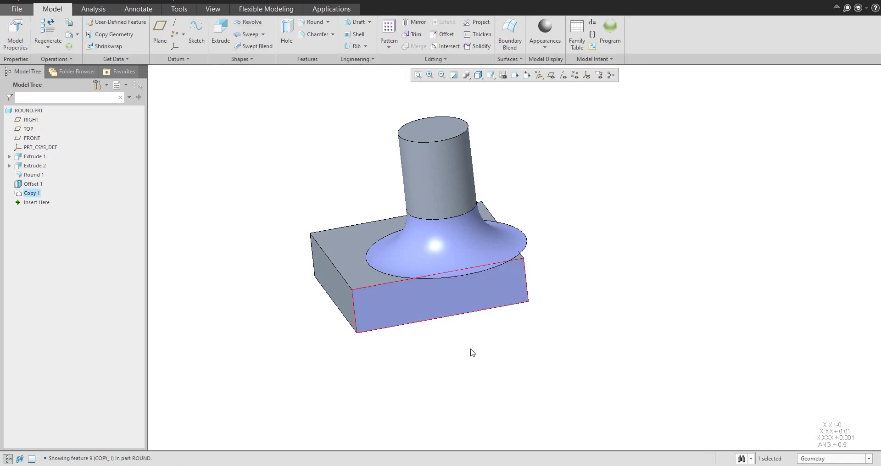
- Copy the adjacent block side face, also overhung by the round, as a second surface
{"action": "middle_click_drag", "start_coordinate": [469, 352], "coordinate": [408, 343]}
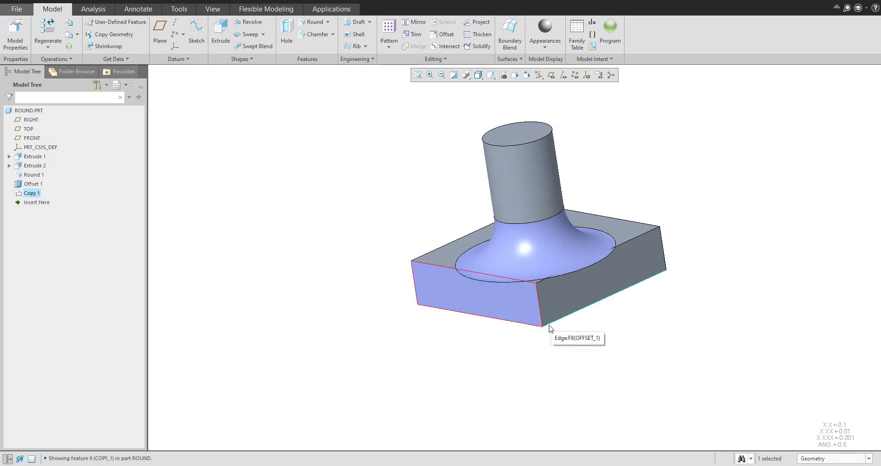
{"action": "left_click", "coordinate": [566, 298]}
{"action": "key", "text": "ctrl+c"}
{"action": "key", "text": "ctrl+v"}
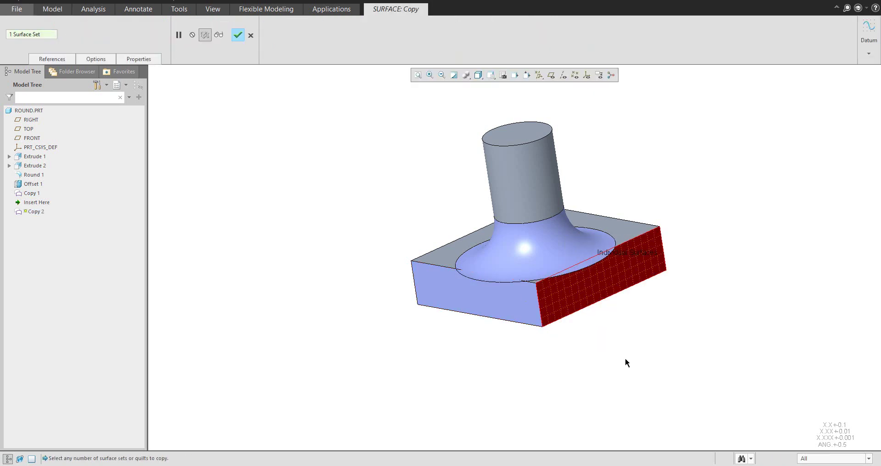
{"action": "middle_click", "coordinate": [617, 351]}
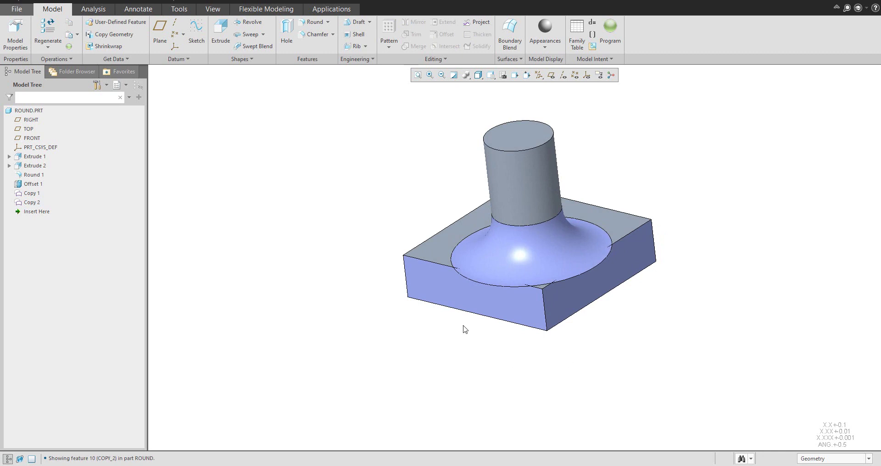
- Extend the first copied side surface upward from its upper edge by 100 mm
{"action": "left_click", "coordinate": [434, 267]}
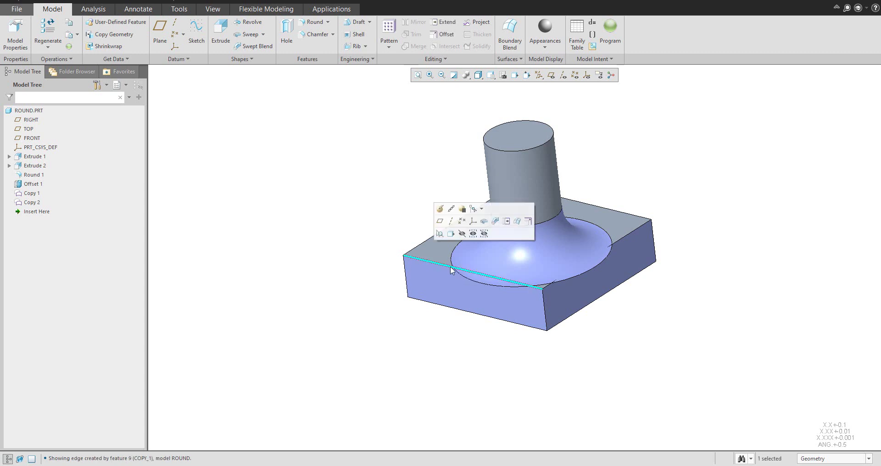
{"action": "left_click", "coordinate": [506, 222]}
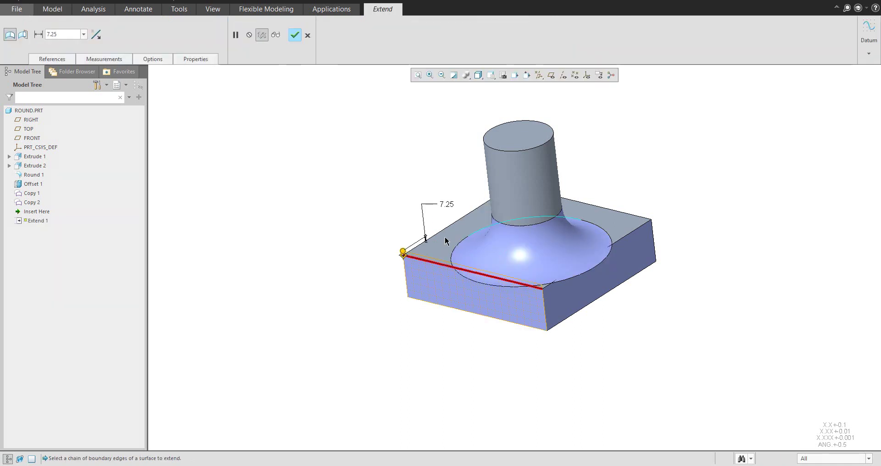
{"action": "left_click_drag", "start_coordinate": [404, 246], "coordinate": [406, 202]}
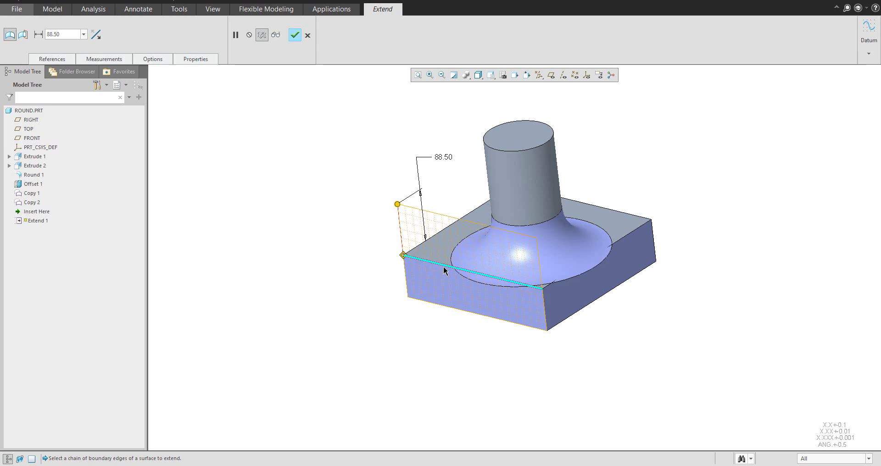
{"action": "scroll", "coordinate": [482, 277], "scroll_direction": "up", "scroll_amount": 3}
{"action": "mouse_move", "coordinate": [481, 276]}
{"action": "middle_mouse_down"}
{"action": "mouse_move", "coordinate": [470, 248]}
{"action": "mouse_move", "coordinate": [491, 260]}
{"action": "mouse_move", "coordinate": [496, 274]}
{"action": "middle_mouse_up"}
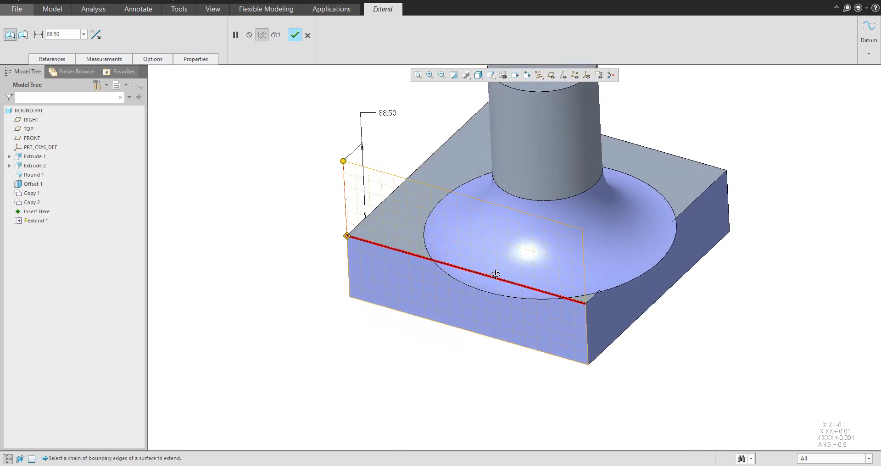
{"action": "double_click", "coordinate": [387, 114]}
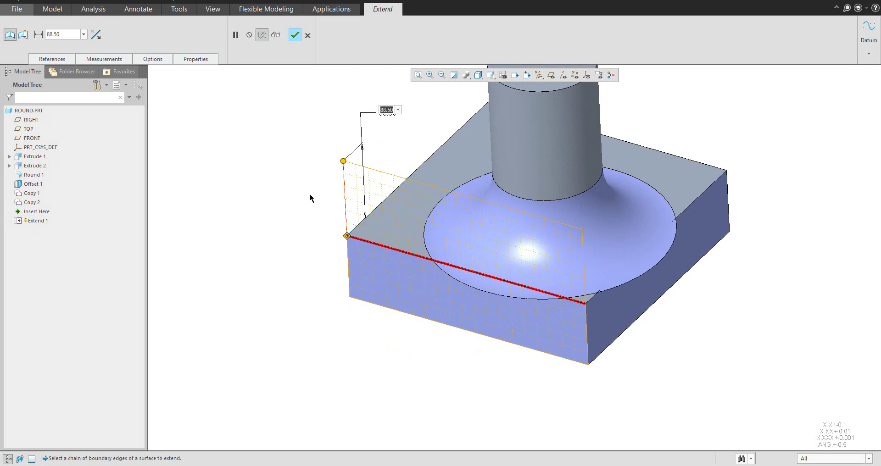
{"action": "type", "text": "100"}
{"action": "key", "text": "Return"}
{"action": "scroll", "coordinate": [339, 233], "scroll_direction": "down", "scroll_amount": 2}
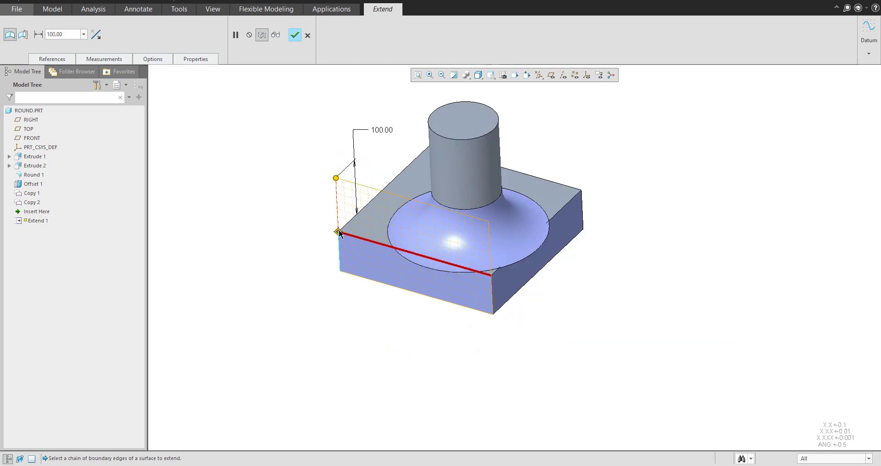
{"action": "middle_click", "coordinate": [283, 219]}
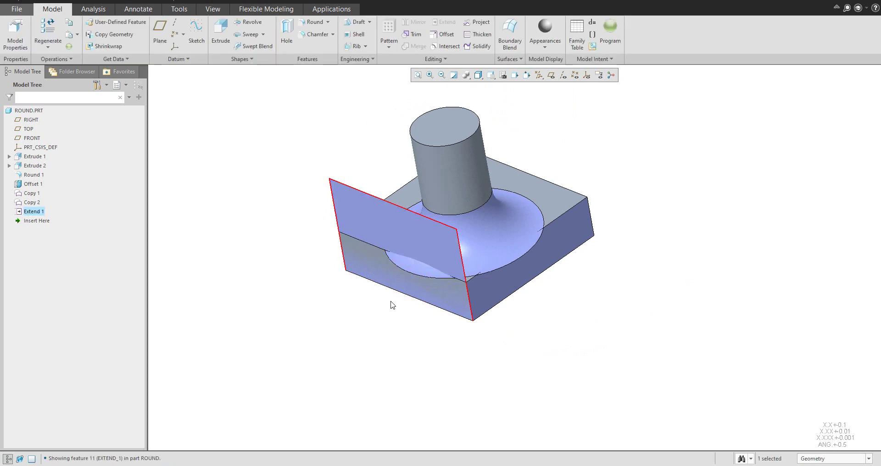
- Extend the second copied side surface upward from its upper edge by 100 mm and clear the selection
{"action": "middle_click_drag", "start_coordinate": [392, 305], "coordinate": [415, 308]}
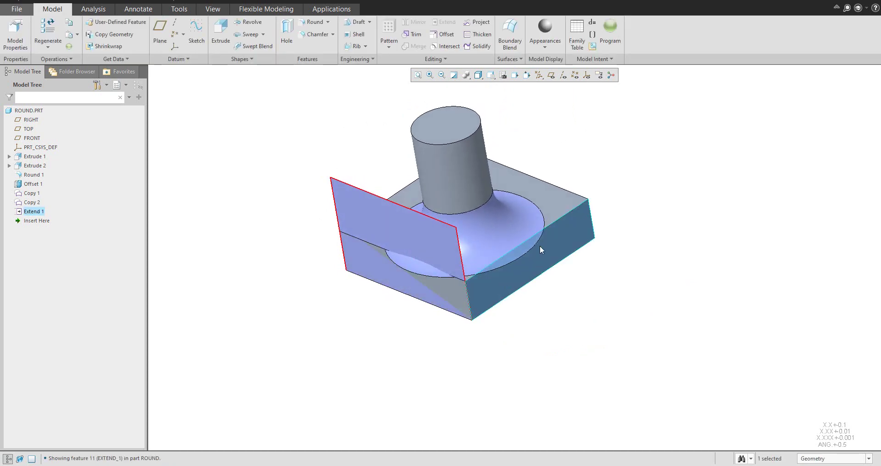
{"action": "left_click", "coordinate": [555, 221]}
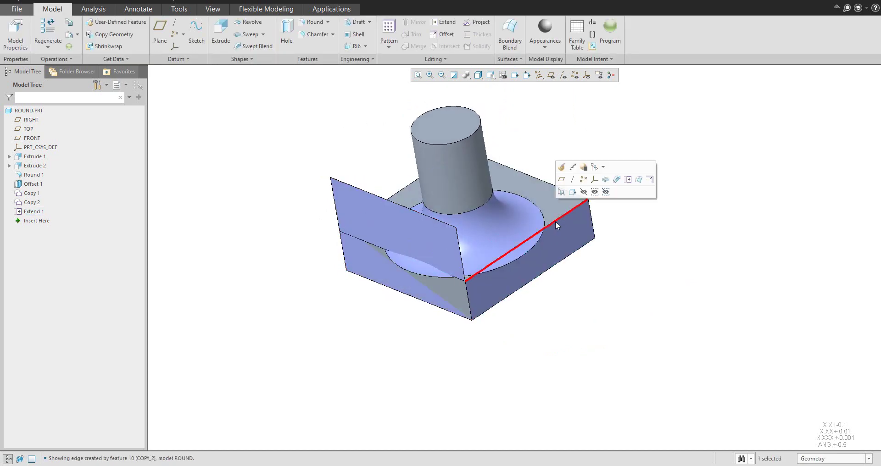
{"action": "left_click", "coordinate": [628, 181]}
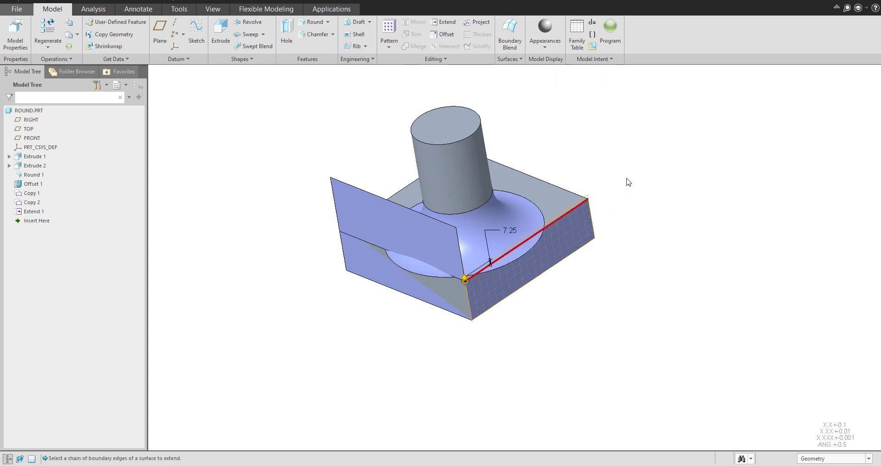
{"action": "double_click", "coordinate": [508, 228]}
{"action": "type", "text": "10"}
{"action": "key", "text": "Return"}
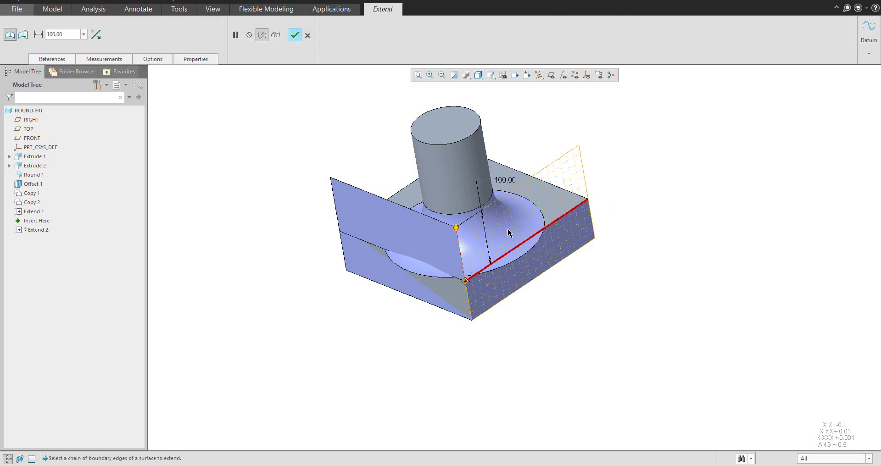
{"action": "middle_click", "coordinate": [560, 287]}
{"action": "middle_click_drag", "start_coordinate": [531, 309], "coordinate": [535, 299]}
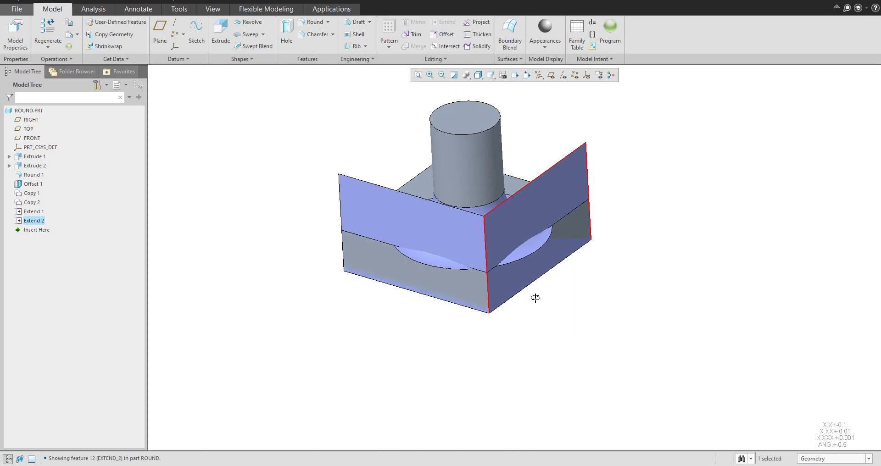
{"action": "left_click", "coordinate": [507, 331]}
- Restrict selection to quilts and merge the round surface with the first extended side surface, previewing the trimmed result
{"action": "middle_click_drag", "start_coordinate": [511, 265], "coordinate": [458, 298]}
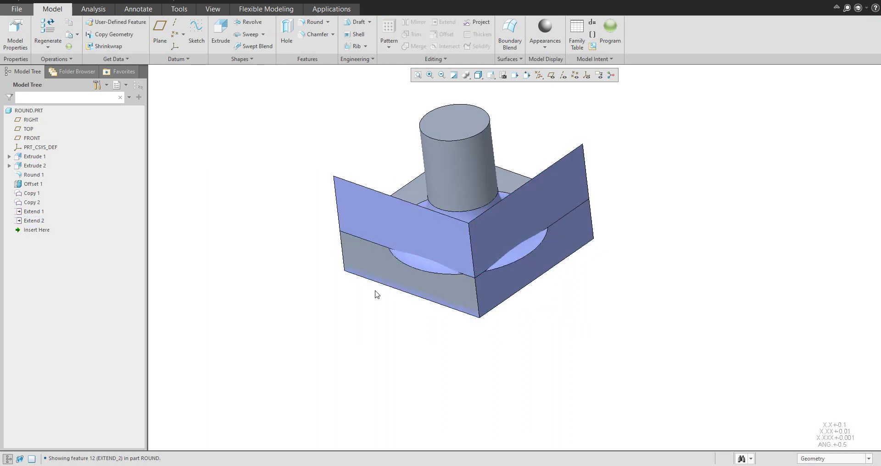
{"action": "middle_click_drag", "start_coordinate": [419, 297], "coordinate": [406, 374]}
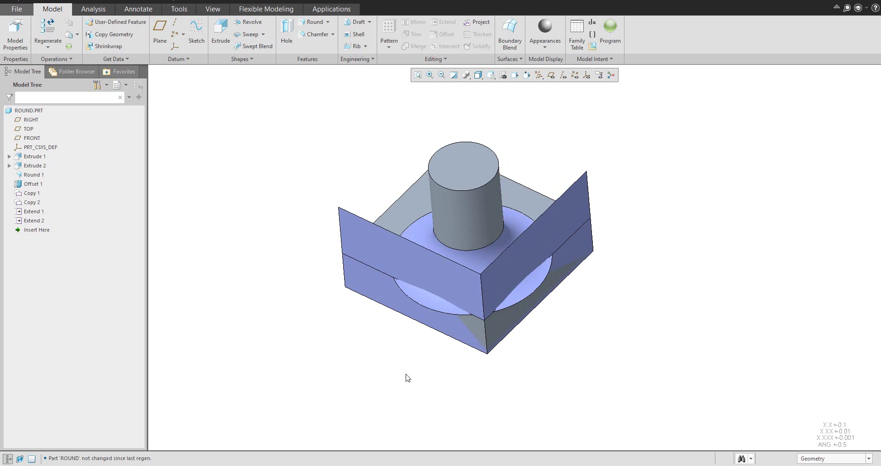
{"action": "left_click", "coordinate": [811, 458]}
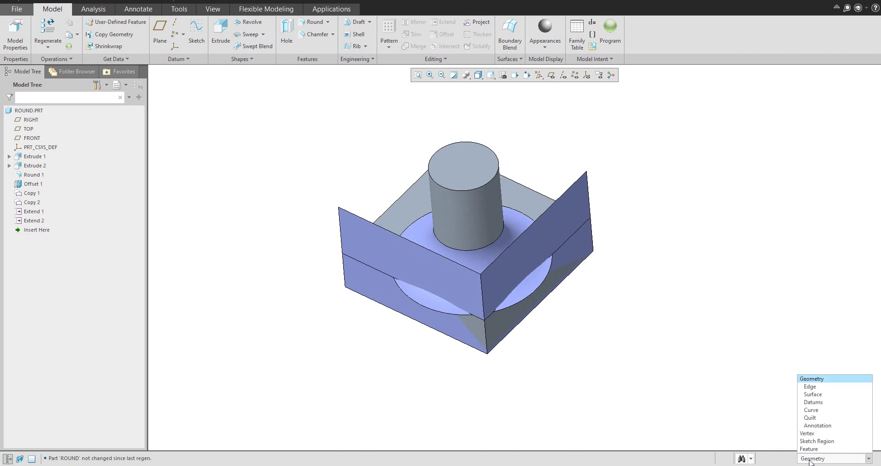
{"action": "left_click", "coordinate": [809, 418]}
{"action": "middle_click_drag", "start_coordinate": [535, 370], "coordinate": [491, 332]}
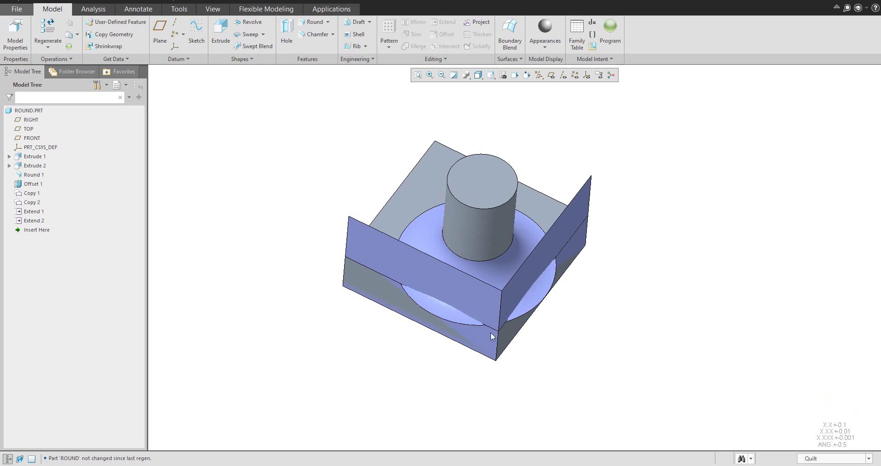
{"action": "left_click", "coordinate": [467, 267]}
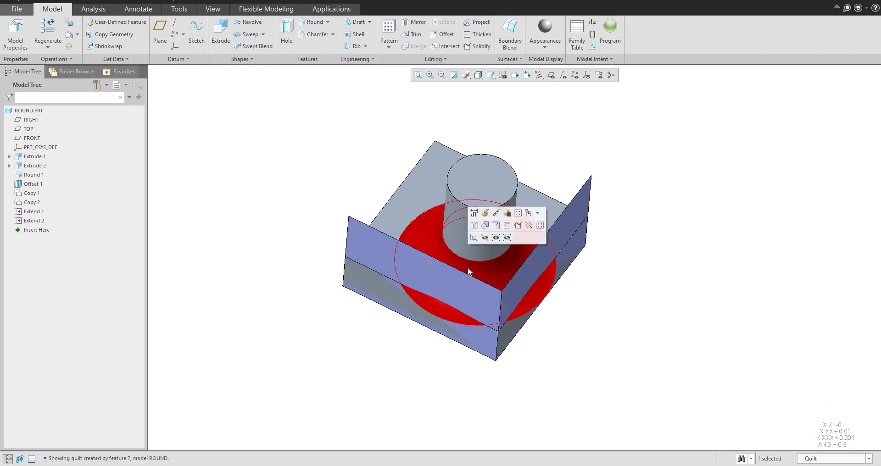
{"action": "left_click", "coordinate": [375, 257], "text": "ctrl"}
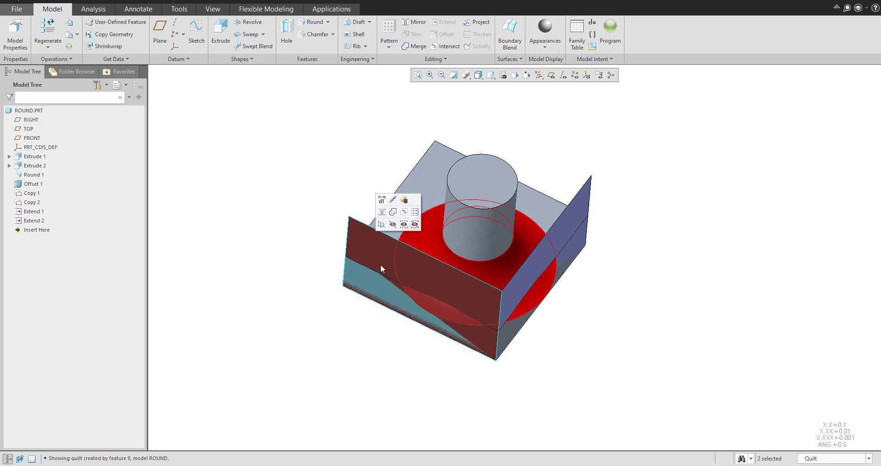
{"action": "middle_click_drag", "start_coordinate": [378, 265], "coordinate": [415, 130]}
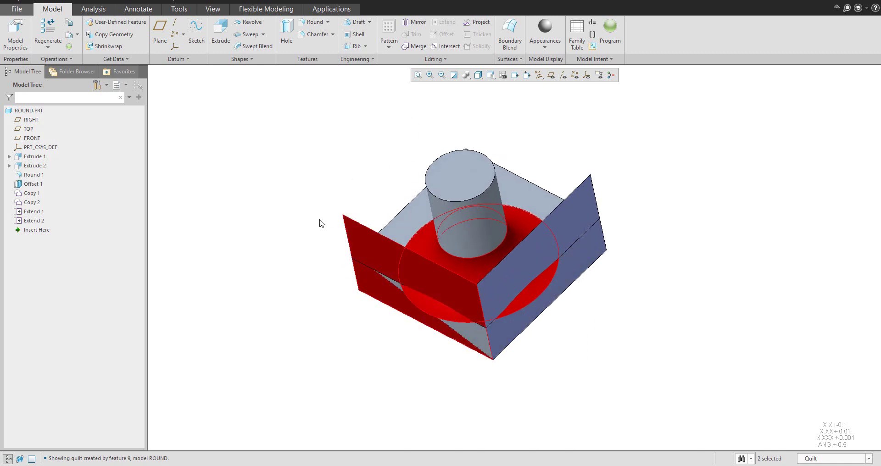
{"action": "left_click", "coordinate": [418, 48]}
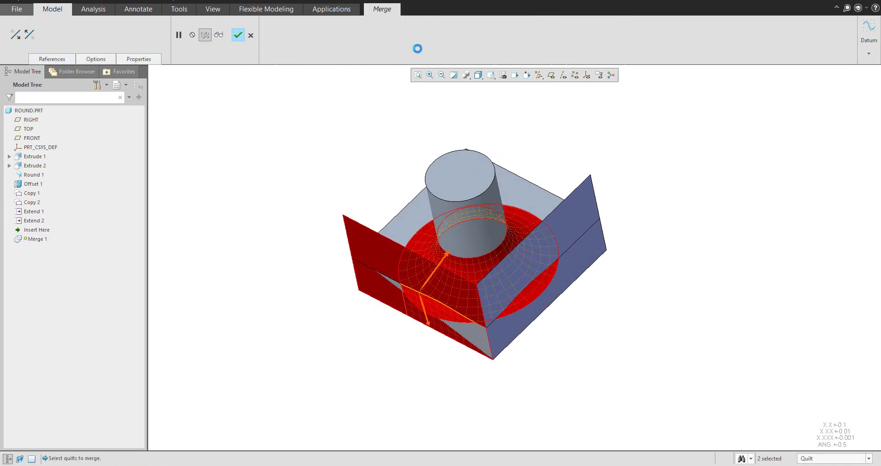
{"action": "middle_click_drag", "start_coordinate": [404, 301], "coordinate": [569, 342]}
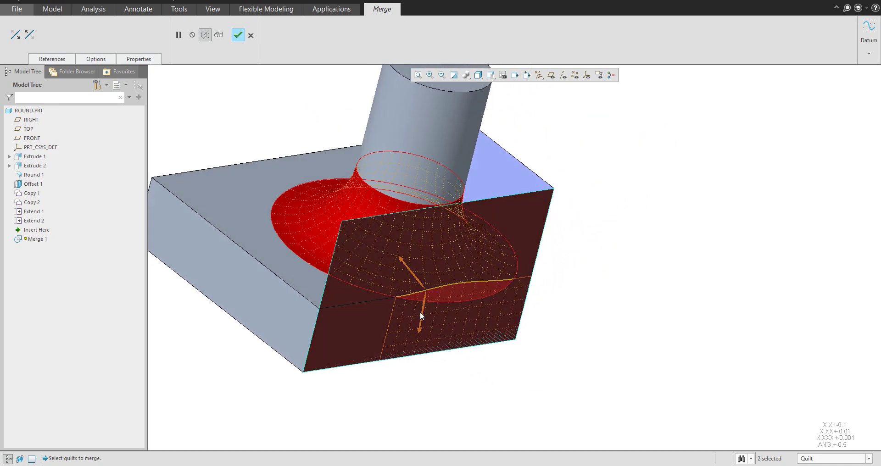
{"action": "left_click", "coordinate": [221, 35]}
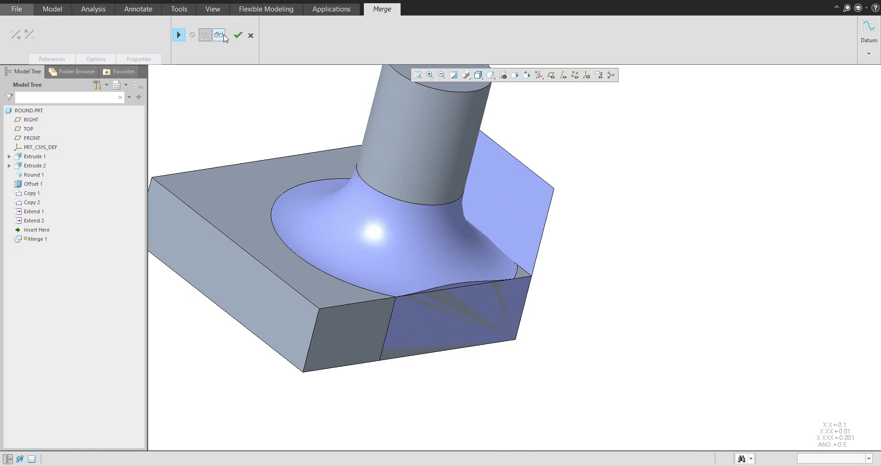
{"action": "left_click", "coordinate": [220, 35]}
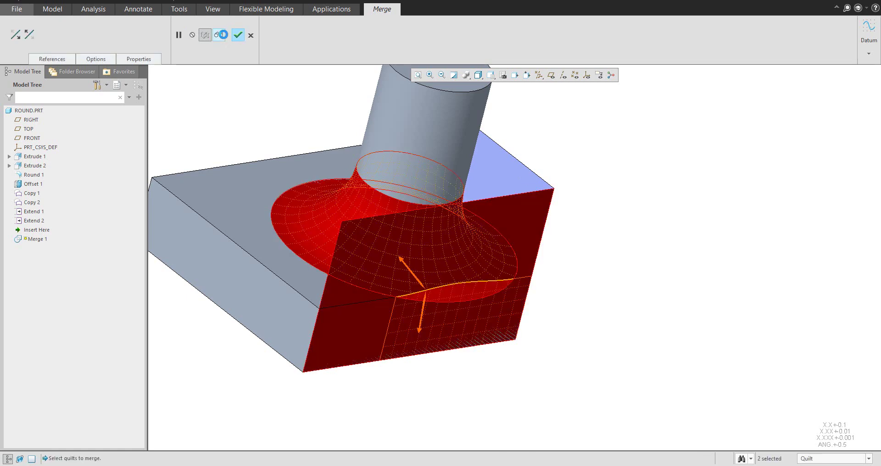
{"action": "middle_click", "coordinate": [327, 153]}
- Merge the second extended side surface with the merged round quilt, keeping the parts inside the block's outline
{"action": "key", "text": "ctrl+d"}
{"action": "middle_click_drag", "start_coordinate": [470, 287], "coordinate": [302, 194]}
{"action": "left_click", "coordinate": [252, 169]}
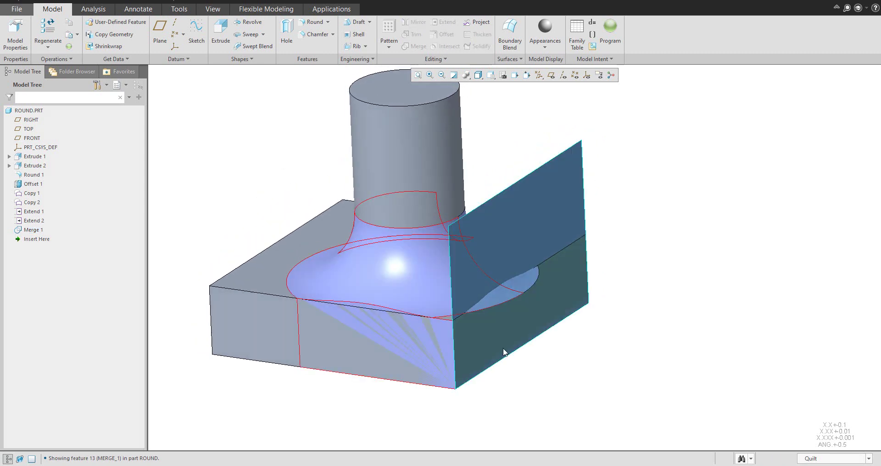
{"action": "left_click", "coordinate": [521, 236]}
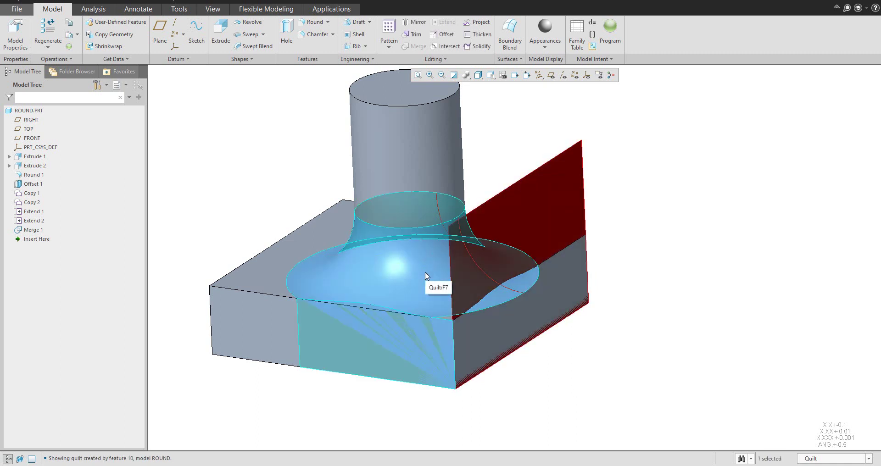
{"action": "left_click", "coordinate": [425, 272], "text": "ctrl"}
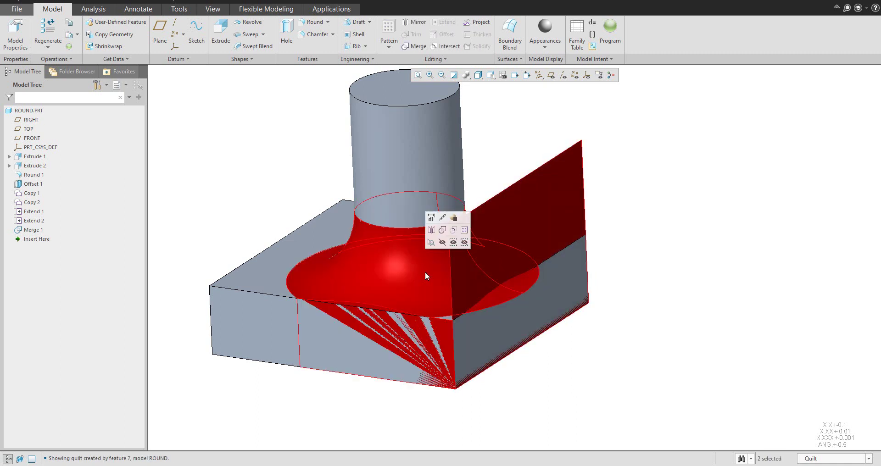
{"action": "left_click", "coordinate": [414, 46]}
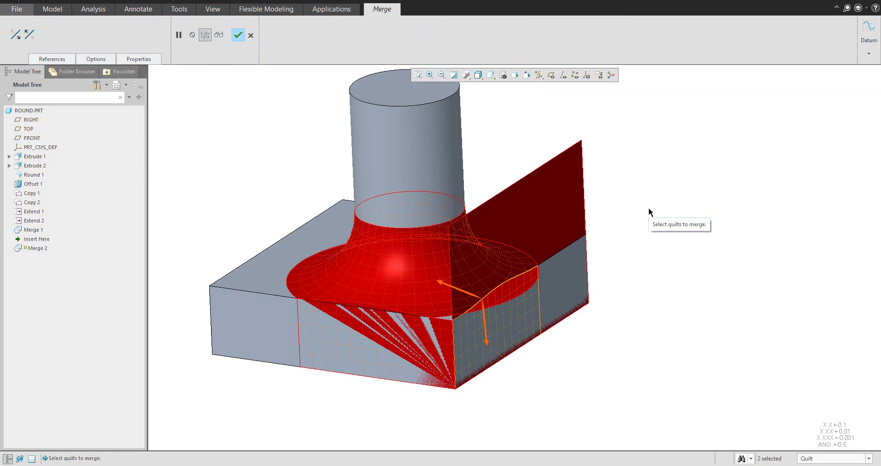
{"action": "left_click", "coordinate": [238, 35]}
{"action": "middle_click_drag", "start_coordinate": [573, 193], "coordinate": [620, 196]}
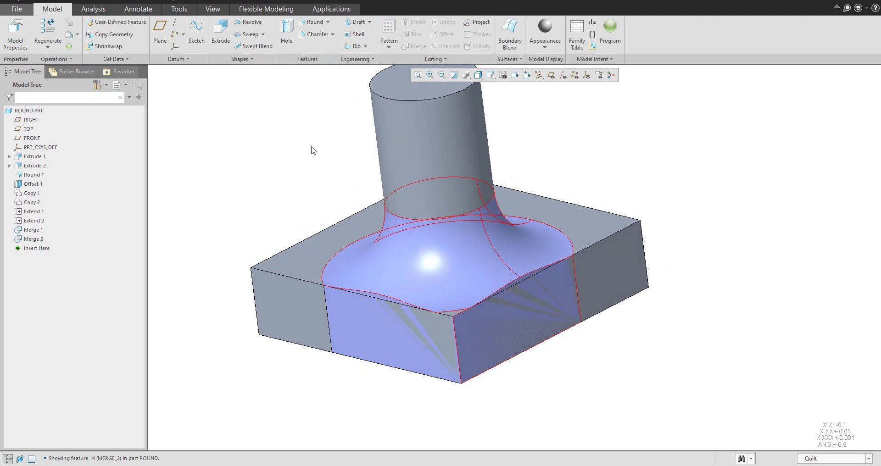
- Edit the dimensions of the surface round between cylinder and block, set its radius to 80 mm, and clear the selection
{"action": "left_click", "coordinate": [48, 178]}
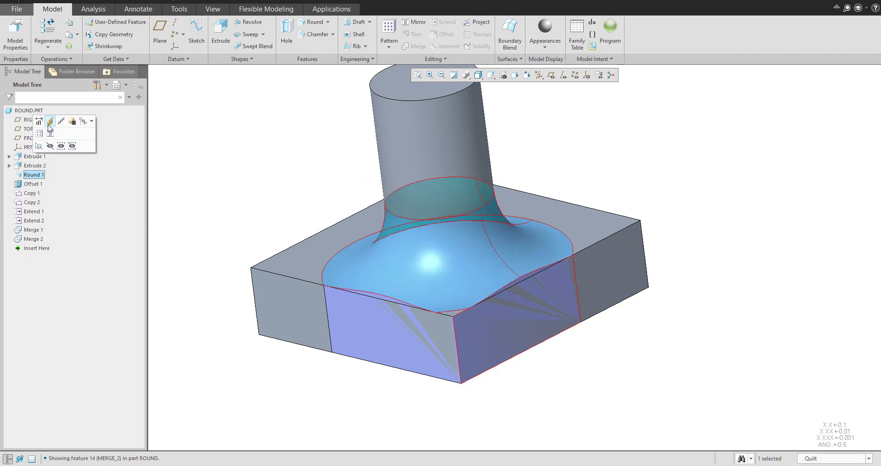
{"action": "left_click", "coordinate": [39, 133]}
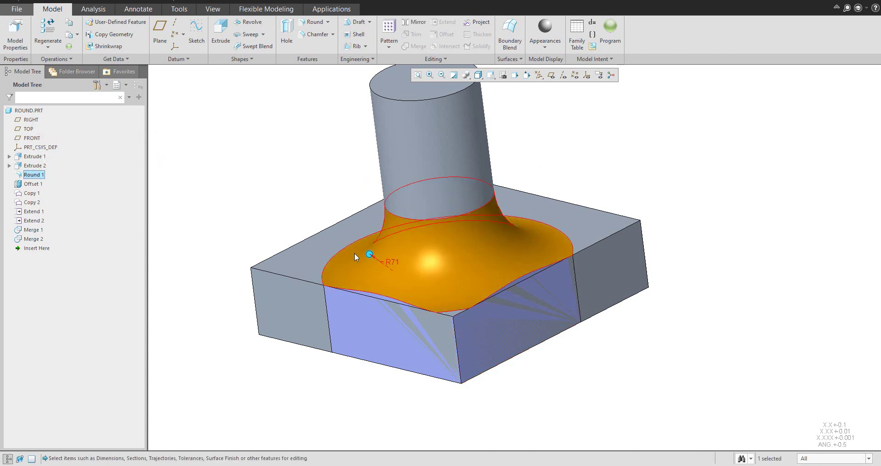
{"action": "left_click_drag", "start_coordinate": [370, 254], "coordinate": [396, 261]}
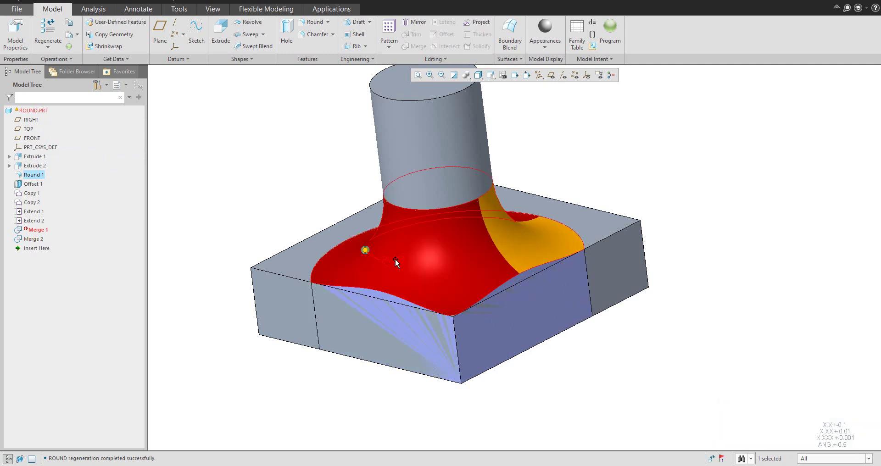
{"action": "double_click", "coordinate": [395, 258]}
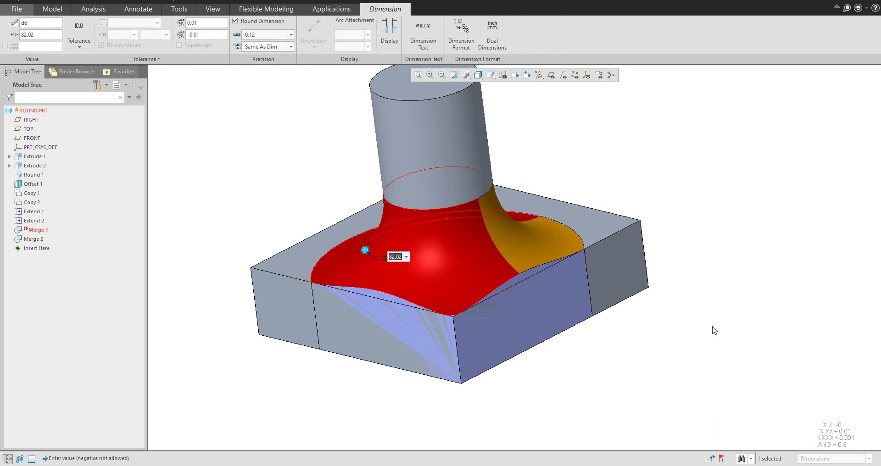
{"action": "type", "text": "50"}
{"action": "key", "text": "BackSpace"}
{"action": "key", "text": "BackSpace"}
{"action": "type", "text": "80"}
{"action": "key", "text": "Return"}
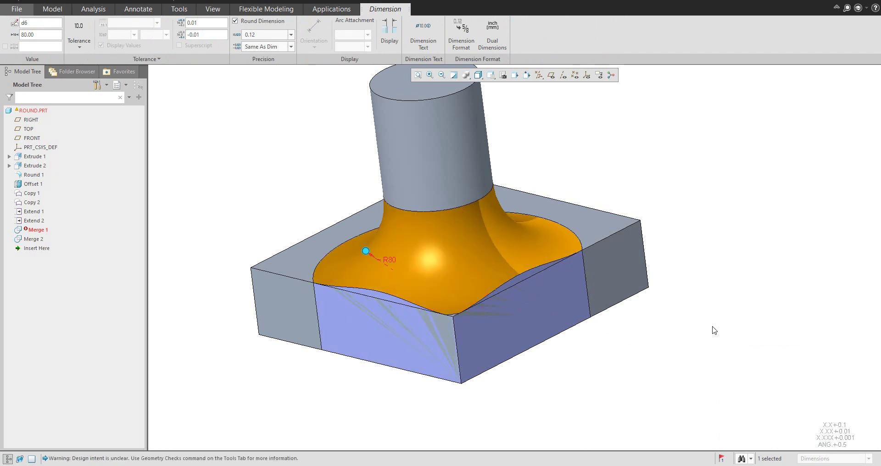
{"action": "left_click", "coordinate": [277, 169]}
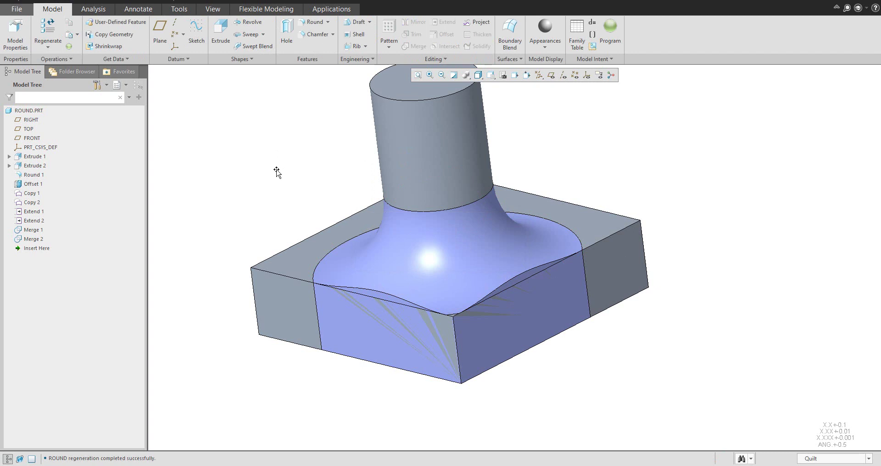
- Solidify the merged round quilt with the patch option so it replaces that portion of the block and cylinder surfaces
{"action": "middle_click_drag", "start_coordinate": [278, 171], "coordinate": [358, 218]}
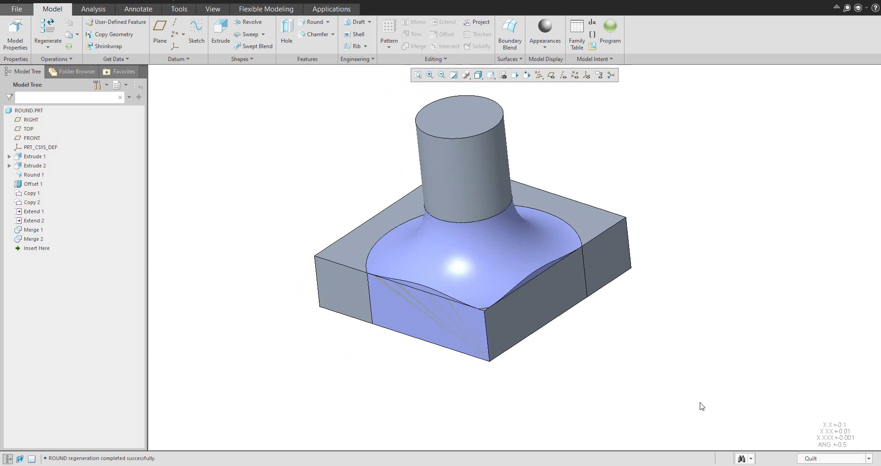
{"action": "left_click", "coordinate": [513, 260]}
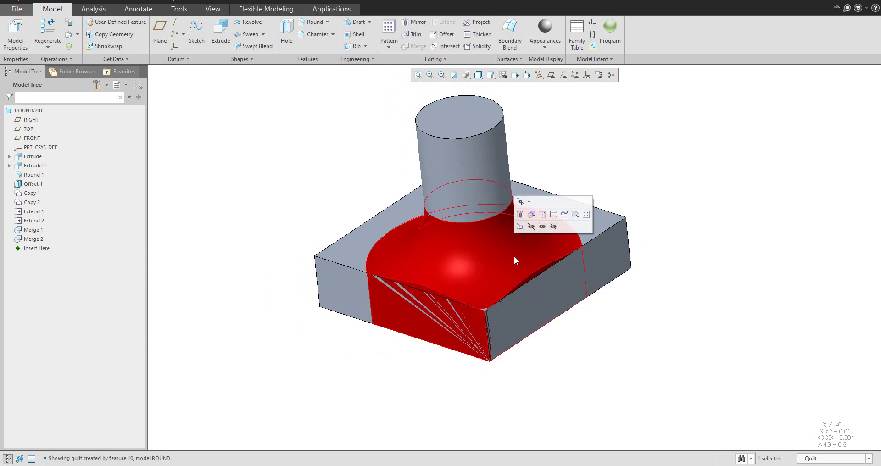
{"action": "left_click", "coordinate": [477, 47]}
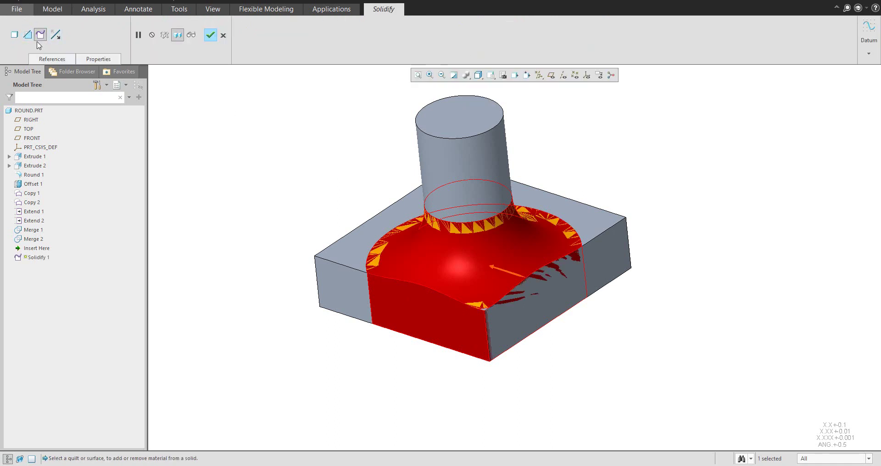
{"action": "left_click", "coordinate": [210, 36]}
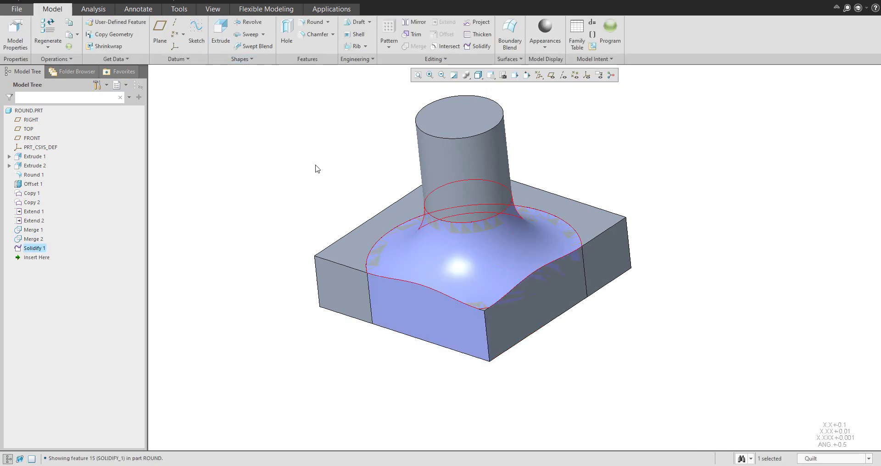
- Hide the merged round quilt so that only the solid model is displayed
{"action": "left_click", "coordinate": [435, 271]}
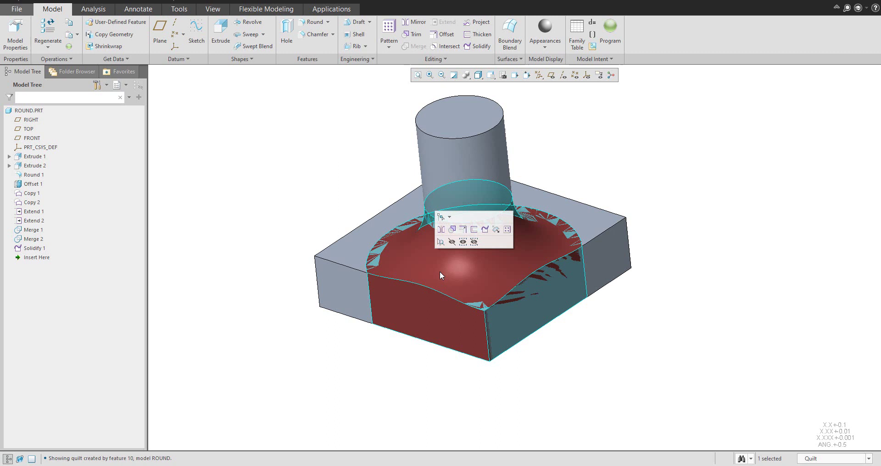
{"action": "left_click", "coordinate": [452, 243]}
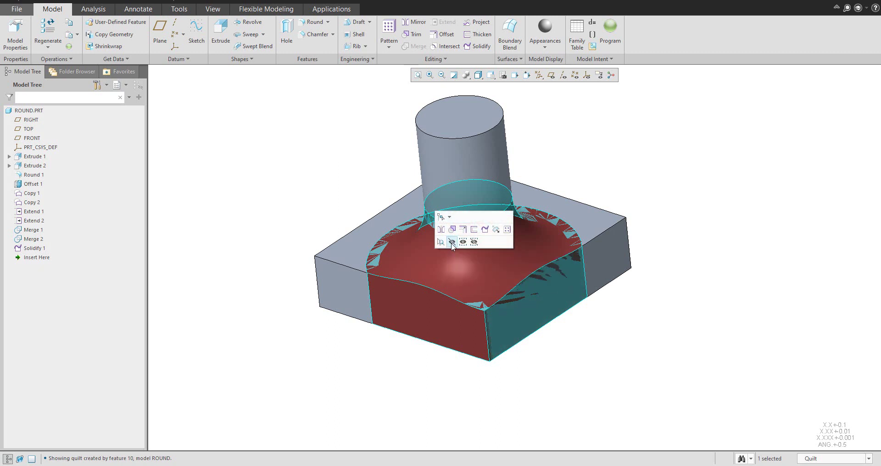
{"action": "mouse_move", "coordinate": [316, 186]}
{"action": "middle_mouse_down"}
{"action": "mouse_move", "coordinate": [328, 171]}
{"action": "mouse_move", "coordinate": [305, 183]}
{"action": "middle_mouse_up"}
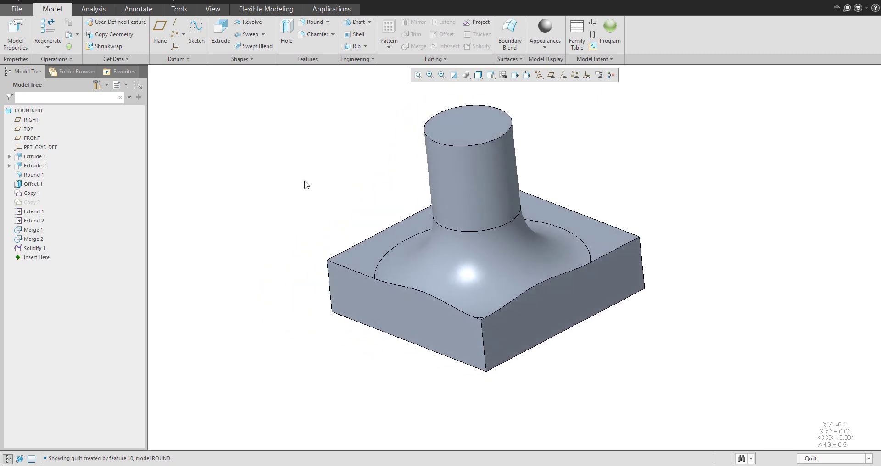